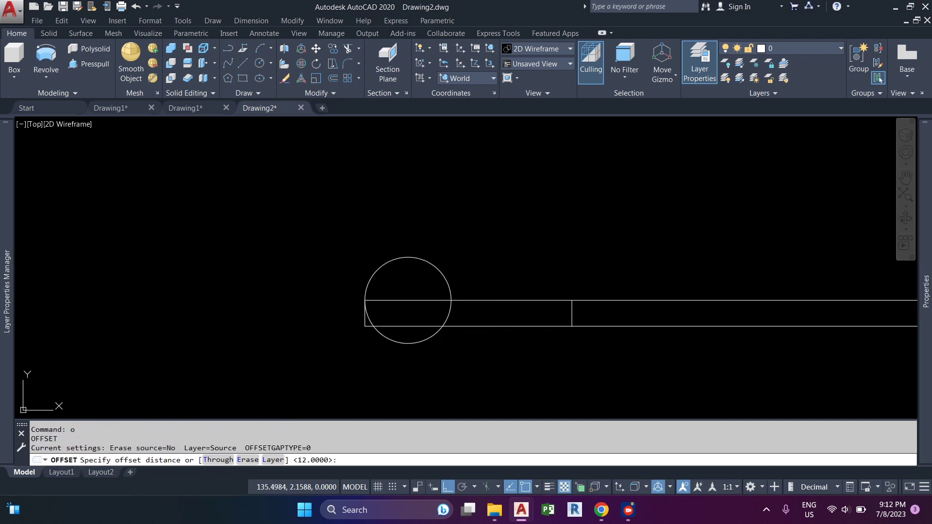
- Draw a line from the lower end of the short vertical divider tangent to the circle
click(573, 322)
shift+right_click(408, 379)
click(445, 253)
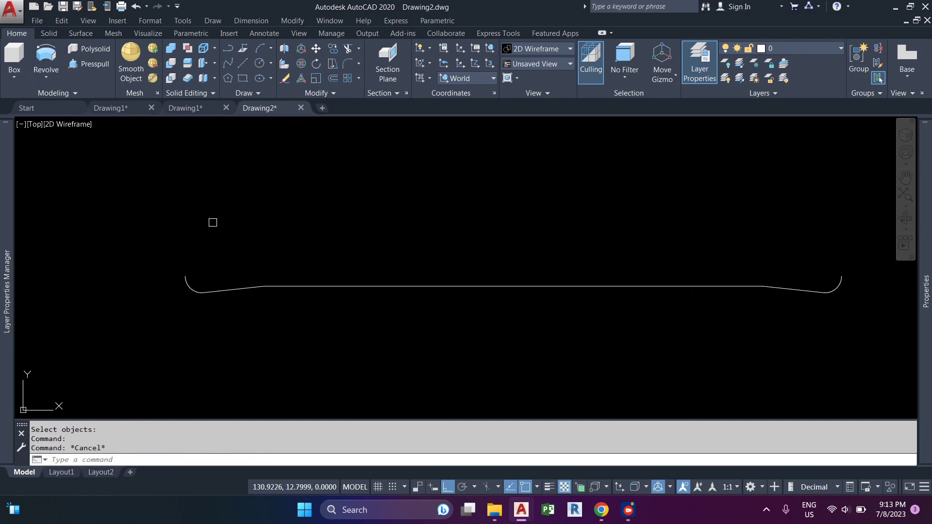
- Revolve the bar profile about its lengthwise axis to form a solid bar
click(284, 277)
click(803, 298)
click(796, 279)
key(Return)
- Check the bar in the Shaded visual style and return to 2D Wireframe
click(77, 127)
click(112, 206)
click(59, 127)
click(93, 155)
- Draw a rectangle in the empty space beside the bar
scroll(217, 244, down, 4)
middle_drag(511, 295, 362, 317)
key(Escape)
text(re)
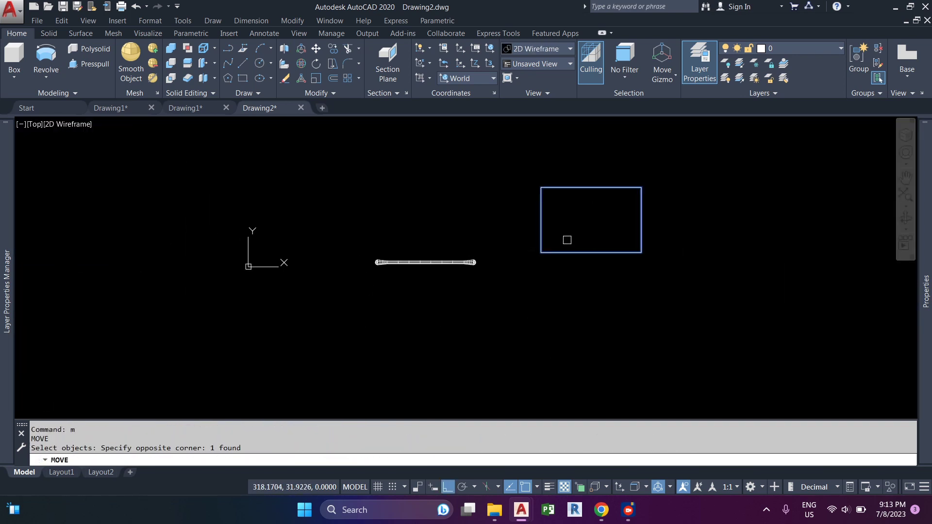
- Move the rectangle straight down so it sits level with the bar
key(Return)
click(558, 274)
click(551, 321)
key(Escape)
key(Escape)
- Fillet the corners of the rectangle with a radius of 20
scroll(597, 265, up, 3)
key(Return)
click(626, 320)
click(669, 286)
click(669, 251)
key(Return)
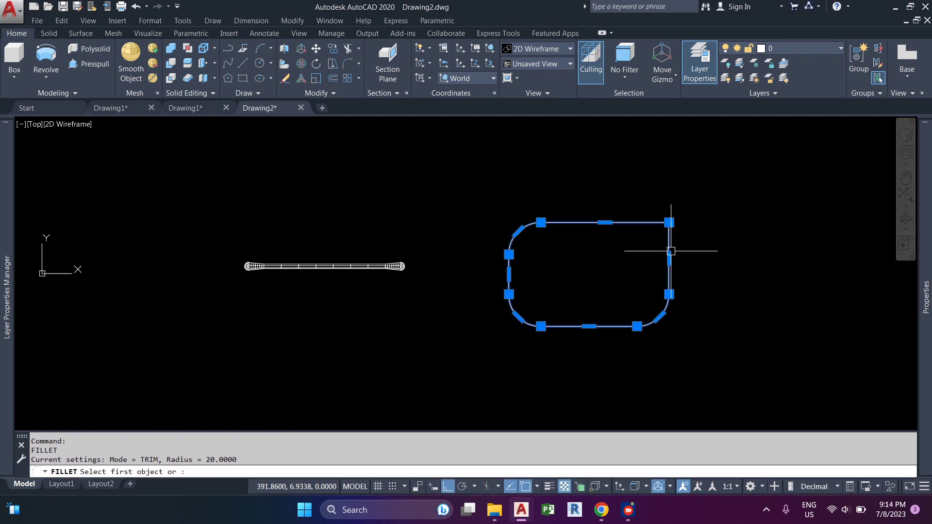
- Switch to the SW Isometric view and copy the rounded rectangle beyond the original
click(34, 128)
click(63, 231)
middle_drag(636, 243, 447, 298)
key(Escape)
key(Escape)
key(Escape)
text(c)
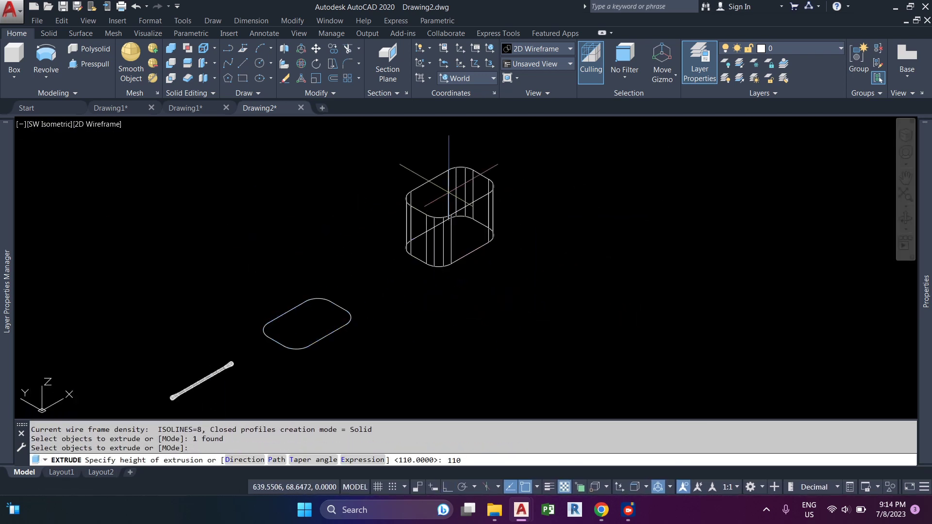
- Extrude the copied rounded rectangle to a height of 110 and display the model in the Shaded style
key(Return)
click(97, 125)
click(136, 204)
scroll(522, 131, up, 2)
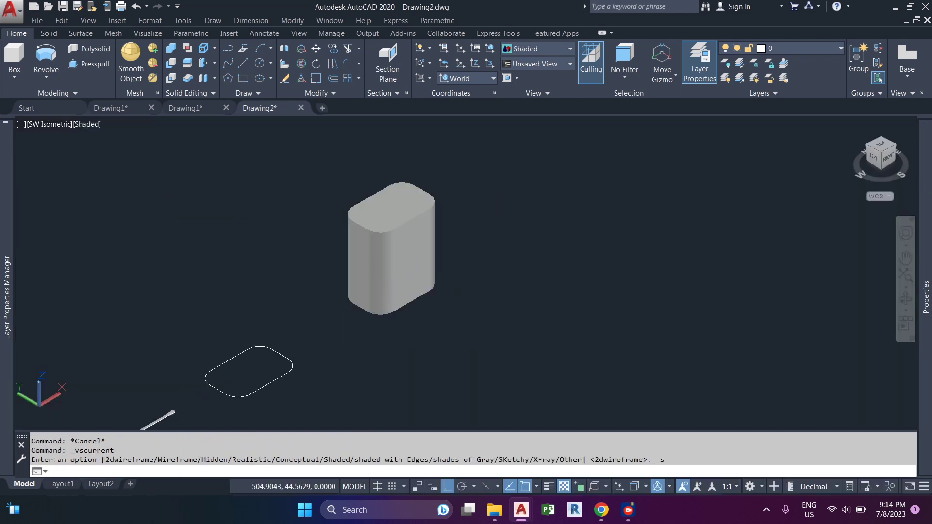
- Shell the extruded solid with an offset distance of 2, leaving its top face open
click(49, 33)
click(427, 222)
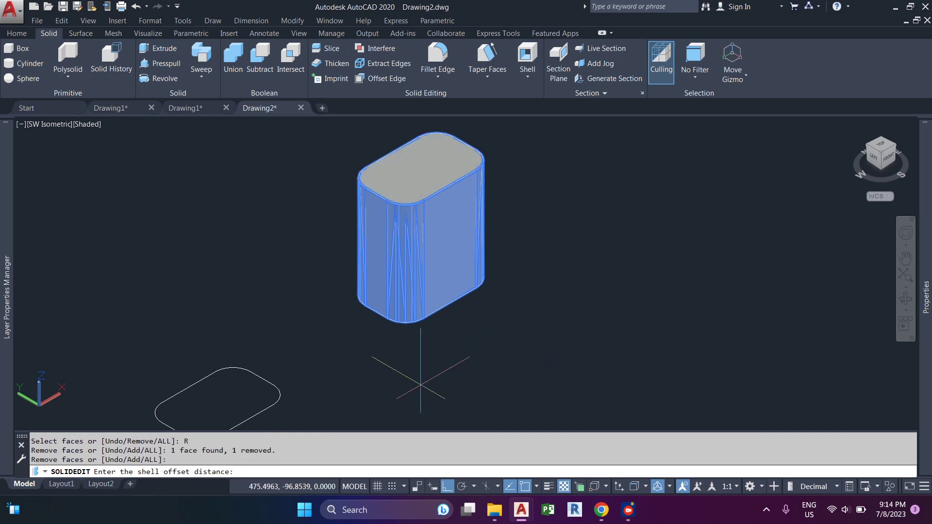
text(2)
key(Return)
key(Return)
middle_drag(368, 322, 344, 382)
shift+middle_drag(383, 272, 422, 264)
scroll(422, 264, up, 3)
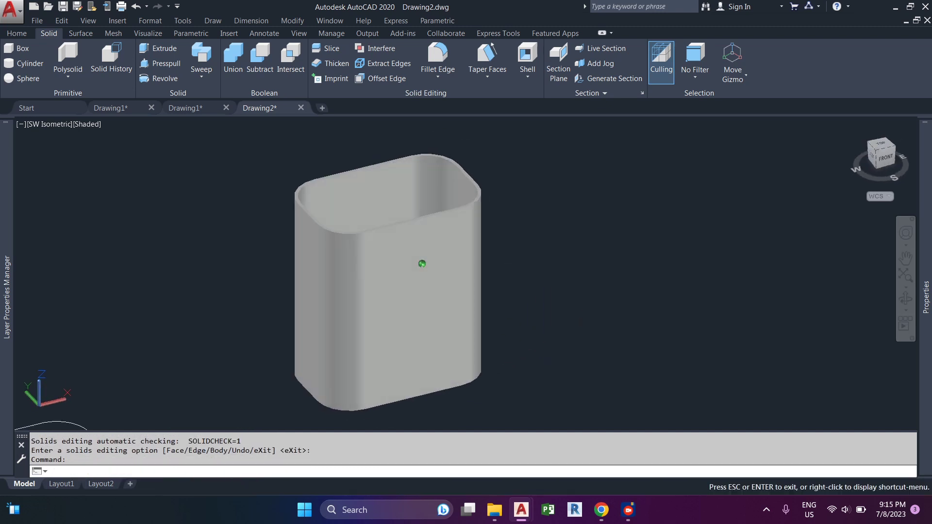
- Copy the rounded rectangle outline to the free space on the far side of the shelled container
middle_drag(412, 339, 423, 262)
middle_drag(267, 417, 379, 322)
right_click(371, 339)
key(Escape)
text(co)
key(Return)
click(347, 358)
click(394, 375)
middle_drag(605, 285, 356, 420)
click(623, 268)
key(Escape)
- Try to offset the copied rounded outline by 1
text(o)
key(Return)
text(1)
key(Return)
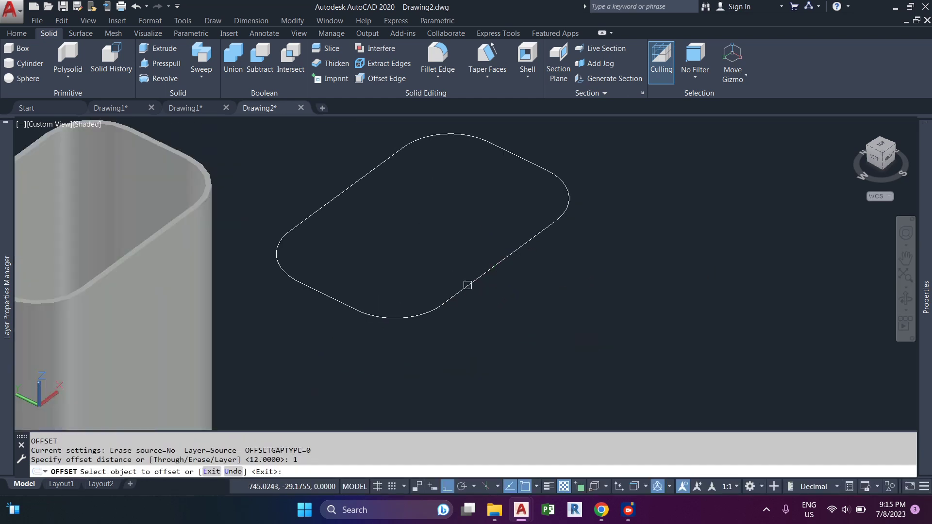
click(461, 293)
key(Escape)
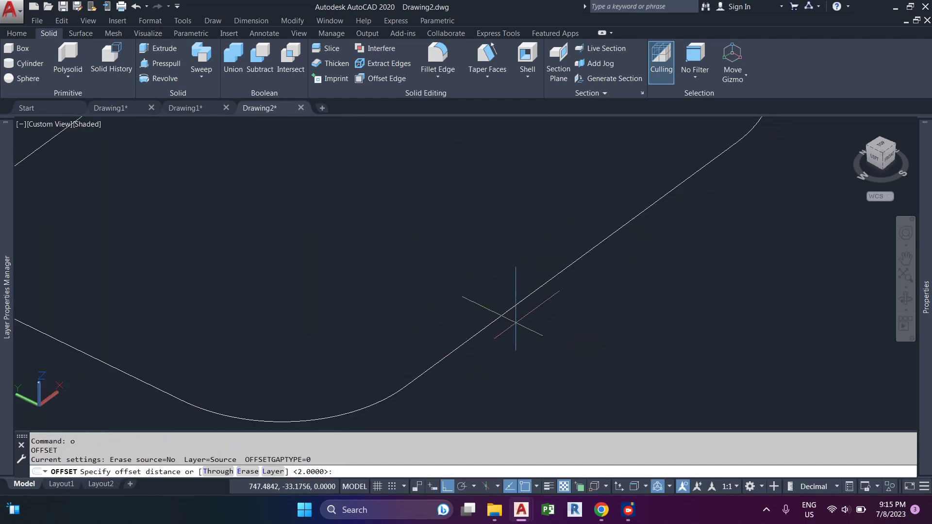
- Subtract the inner outline region from the outer one and extrude the resulting ring to a height of 3
text(su)
key(Return)
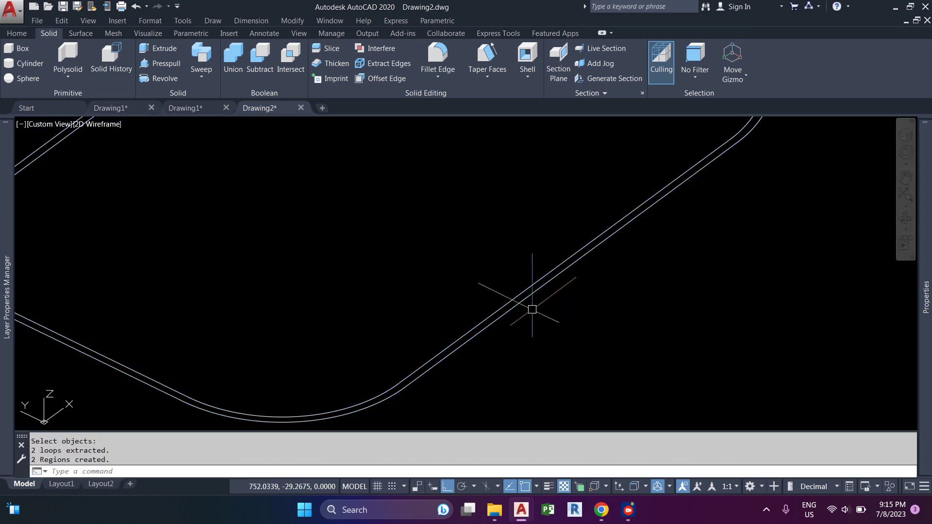
text(ext)
key(Return)
click(525, 291)
key(Return)
text(3)
key(Return)
- Draw a construction line across the ring between the midpoints of its two opposite short sides
scroll(532, 215, down, 10)
scroll(469, 242, up, 10)
text(l)
key(Return)
click(433, 287)
scroll(433, 287, down, 10)
scroll(576, 189, up, 14)
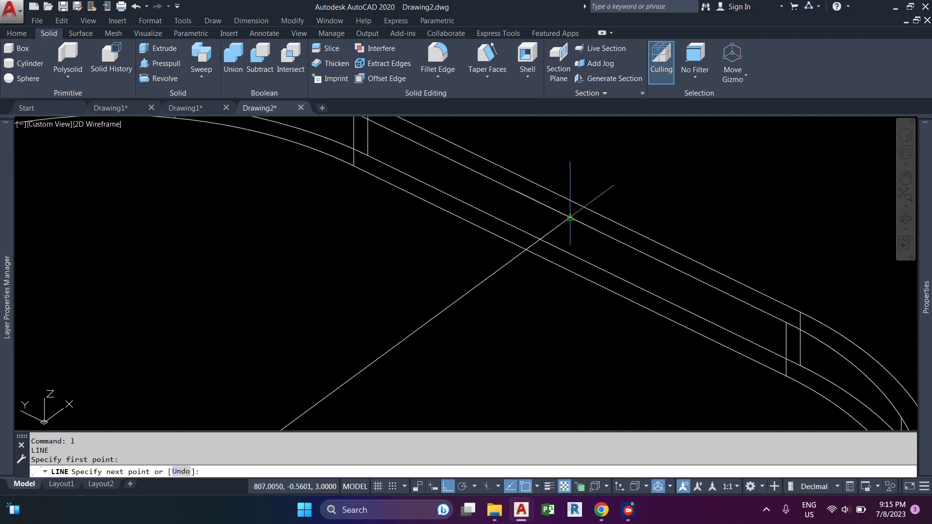
click(571, 216)
key(Escape)
- Move the ring with its construction line by the line's midpoint to the centre of the container's underside
scroll(571, 216, down, 14)
shift+middle_drag(337, 363, 449, 208)
middle_drag(271, 237, 509, 340)
scroll(510, 339, down, 4)
middle_drag(776, 169, 517, 315)
text(m)
key(Return)
click(502, 252)
scroll(502, 252, down, 10)
scroll(403, 294, up, 12)
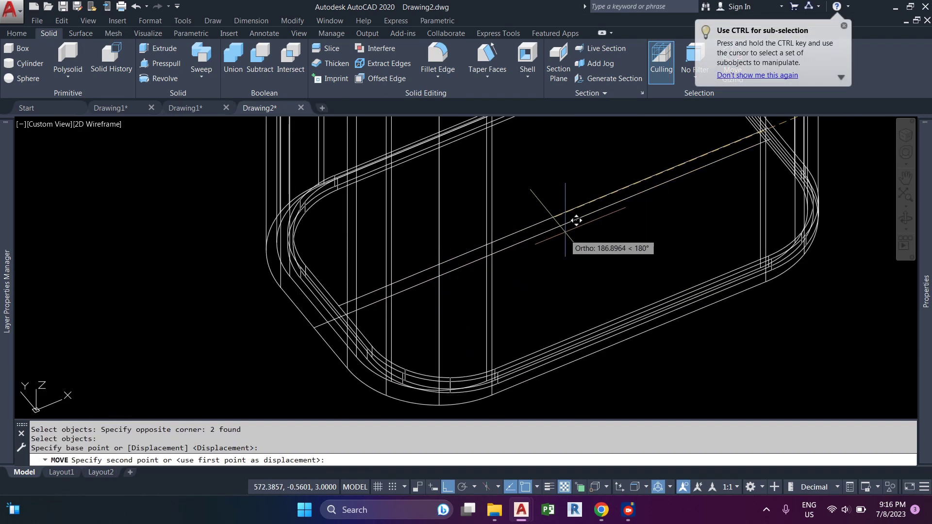
click(542, 234)
- Erase the construction lines under the container and display the model in the Shaded style
text(e)
key(Return)
click(107, 126)
click(148, 202)
mouse_move(435, 316)
shift+middle_down()
mouse_move(432, 189)
mouse_move(414, 260)
mouse_move(490, 312)
mouse_move(455, 268)
mouse_move(478, 347)
mouse_move(397, 242)
shift+middle_up()
scroll(413, 260, down, 3)
- Union the container and the base ring into one solid
click(233, 58)
click(646, 313)
click(499, 221)
key(Return)
- Fillet the inner edge loop where the base ring meets the container's underside with a radius of 1
scroll(495, 221, up, 4)
shift+middle_drag(495, 220, 630, 194)
scroll(368, 269, up, 1)
shift+middle_drag(318, 268, 453, 118)
click(437, 59)
text(r)
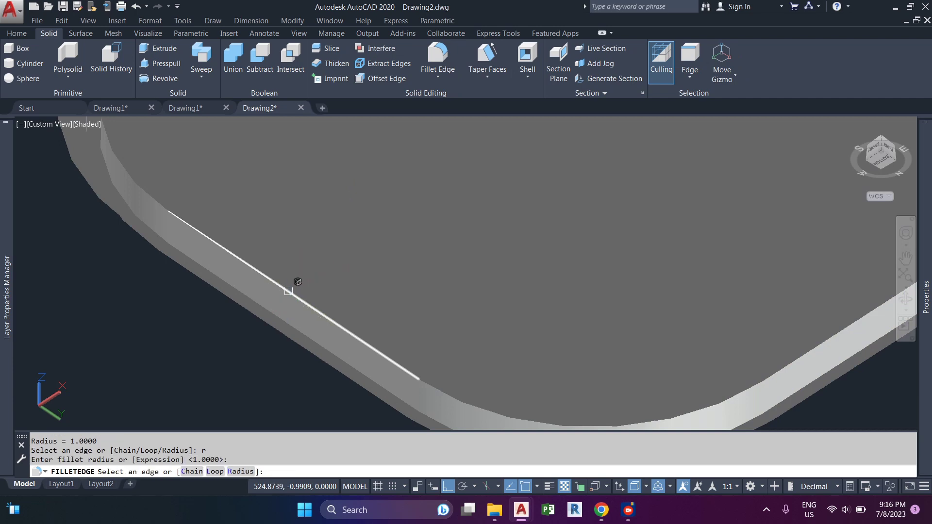
scroll(292, 271, down, 2)
scroll(346, 318, up, 2)
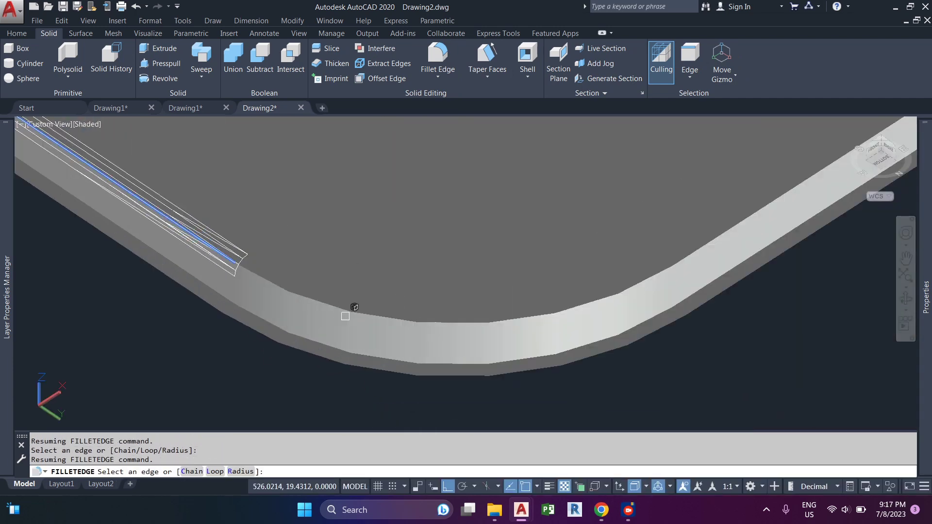
scroll(295, 286, down, 2)
shift+middle_drag(318, 312, 622, 246)
scroll(613, 228, down, 5)
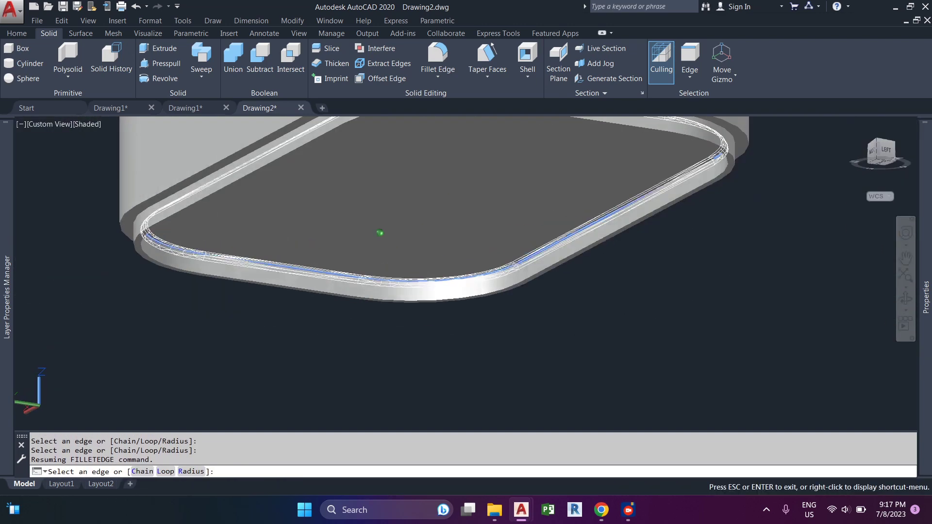
key(Return)
scroll(540, 286, up, 3)
scroll(576, 346, down, 3)
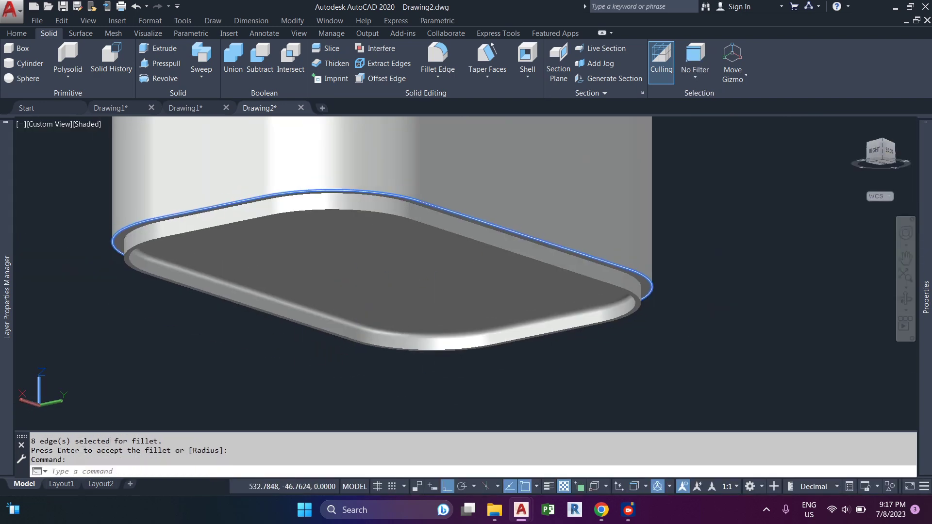
- Fillet the outer edge loop around the bottom of the container
key(Escape)
key(Escape)
scroll(93, 318, up, 3)
click(93, 318)
key(Escape)
scroll(89, 260, up, 4)
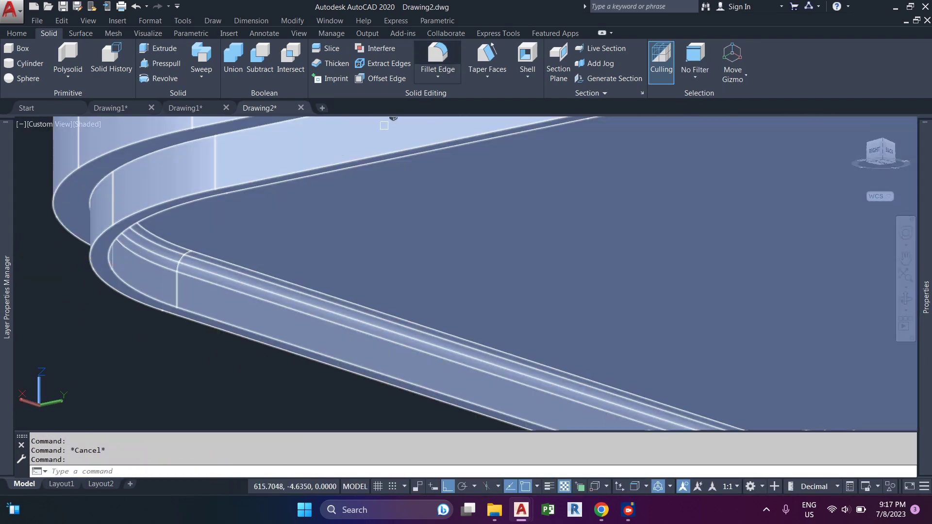
click(437, 57)
shift+middle_drag(145, 243, 561, 229)
scroll(341, 181, up, 3)
scroll(260, 322, down, 5)
scroll(289, 195, up, 4)
shift+middle_drag(289, 195, 252, 252)
key(Return)
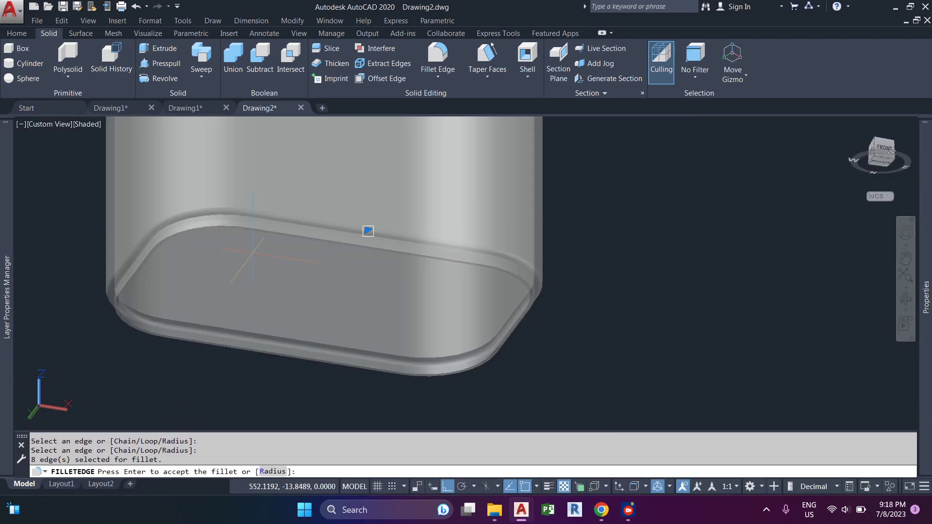
scroll(466, 271, up, 3)
key(Return)
- Switch to the 2D Wireframe style and copy the rounded rectangle outline into the empty space beside it
scroll(466, 272, up, 3)
scroll(470, 304, down, 6)
scroll(436, 228, up, 3)
scroll(437, 228, down, 3)
middle_drag(437, 228, 367, 242)
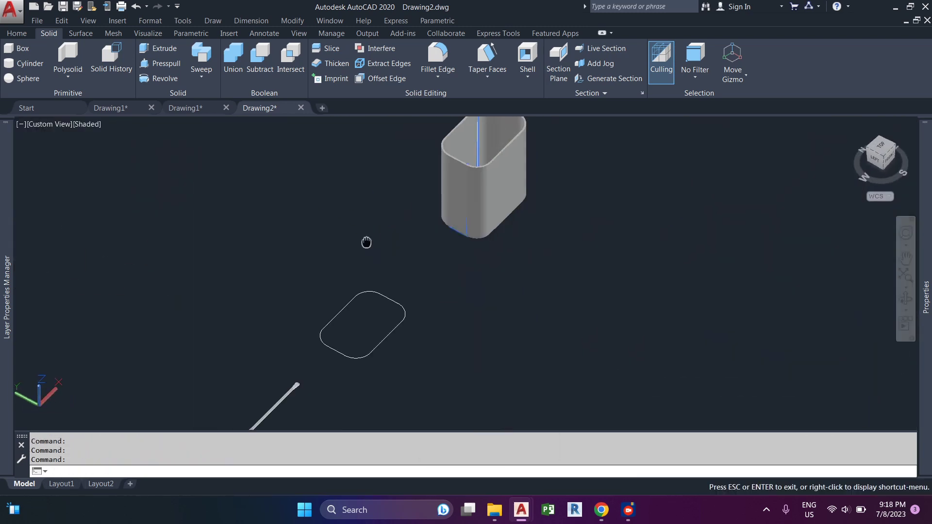
click(119, 155)
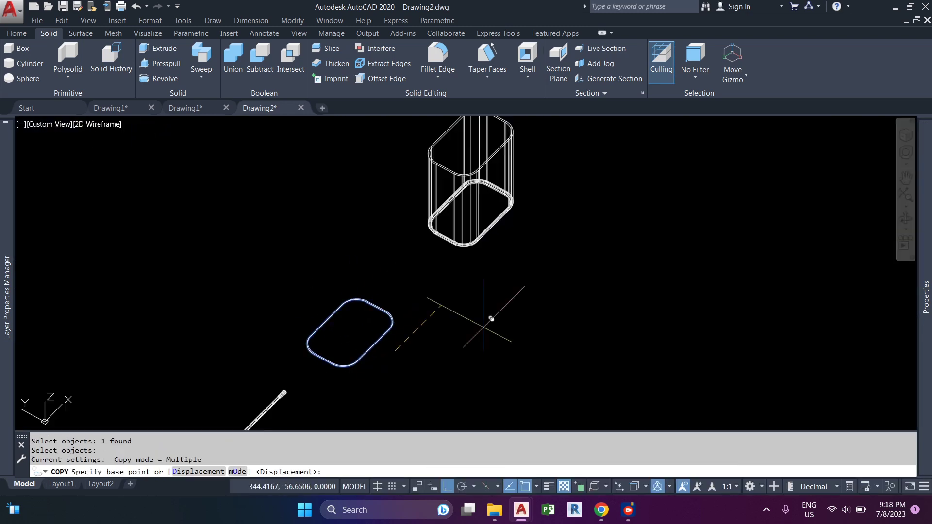
click(567, 274)
key(Escape)
scroll(432, 218, up, 6)
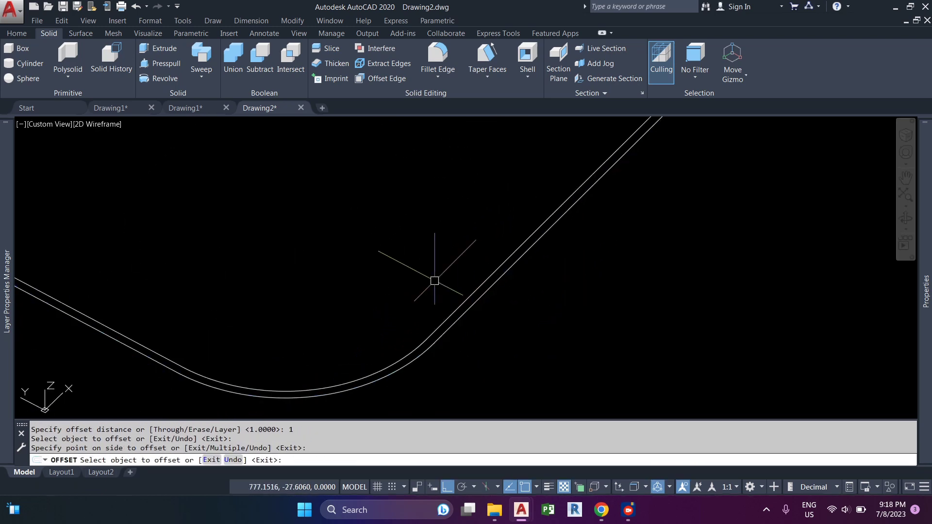
- Try to subtract the inner offset outline from the outer rounded rectangle outline
text(su)
key(Return)
click(466, 310)
key(Return)
click(463, 307)
key(Return)
key(Escape)
key(Escape)
scroll(467, 305, down, 7)
- Extrude the rounded rectangle outline and its offset by 4
text(ext)
key(Return)
click(474, 301)
key(Return)
text(4)
key(Return)
key(Escape)
key(Escape)
key(Escape)
- Subtract the extruded ring from the container's upper rim to form a recessed lip
click(344, 215)
scroll(328, 258, up, 6)
click(328, 257)
key(Escape)
key(Escape)
key(Escape)
text(su)
key(Return)
click(328, 270)
key(Return)
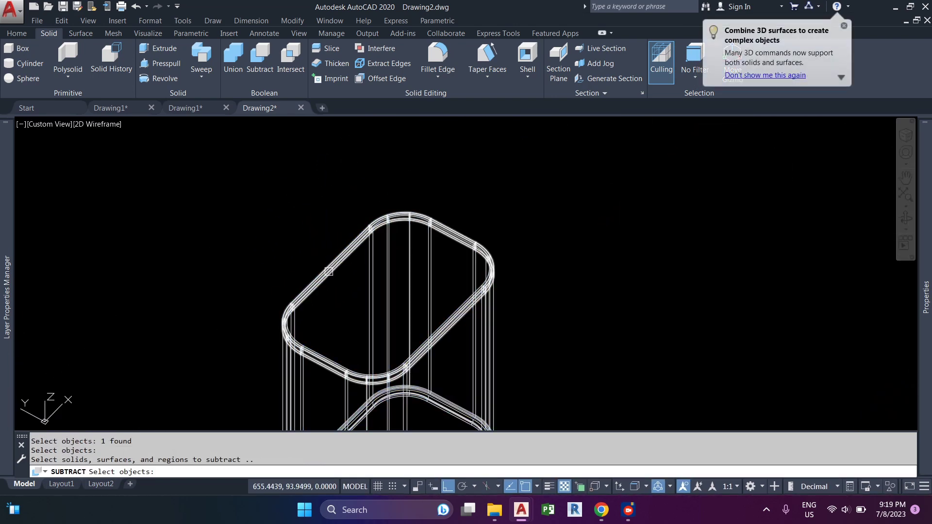
click(328, 271)
- Switch to the Realistic style and examine the container's stepped rim and body from several angles
scroll(250, 167, up, 3)
click(97, 124)
click(141, 191)
middle_drag(405, 274, 339, 199)
scroll(392, 219, down, 2)
scroll(339, 199, down, 2)
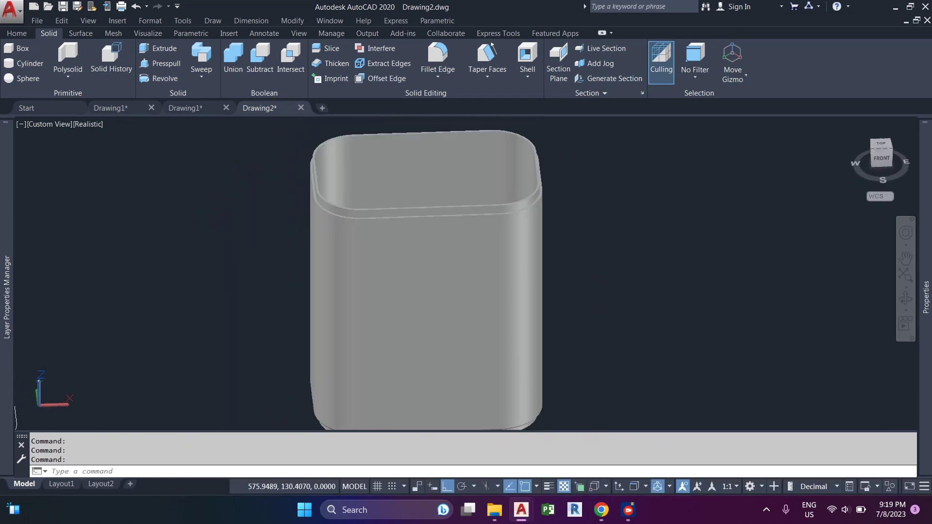
scroll(203, 281, down, 3)
shift+middle_drag(165, 286, 257, 306)
scroll(403, 264, up, 5)
scroll(404, 264, down, 2)
middle_drag(404, 247, 426, 412)
middle_drag(414, 273, 420, 305)
scroll(420, 306, down, 1)
- Switch to the 2D Wireframe style and copy the rounded rectangle outline to the empty space on the far side of the container
click(87, 124)
click(179, 152)
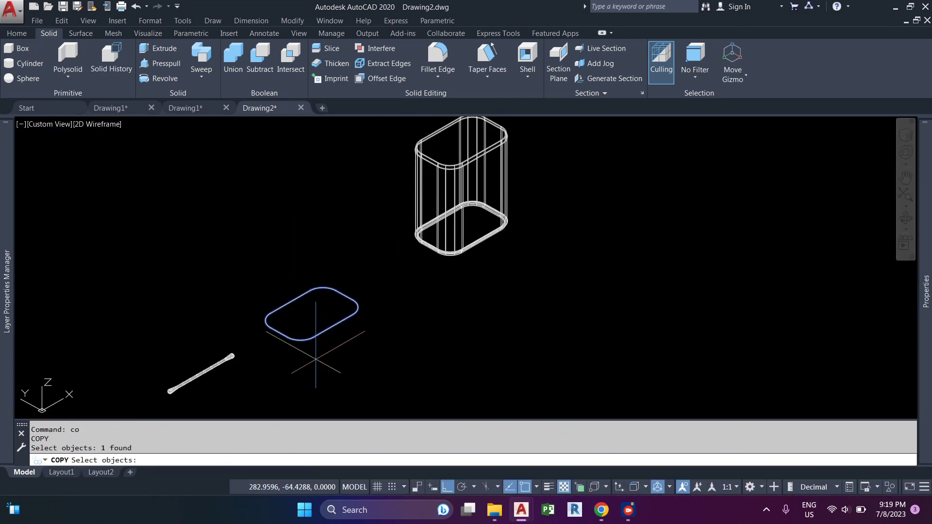
key(Return)
click(315, 356)
middle_drag(619, 238, 433, 328)
click(556, 287)
key(Escape)
- Switch to the Shaded style and shell the extruded rounded-rectangle lid block with its bottom face removed
middle_drag(477, 227, 447, 329)
scroll(447, 329, up, 4)
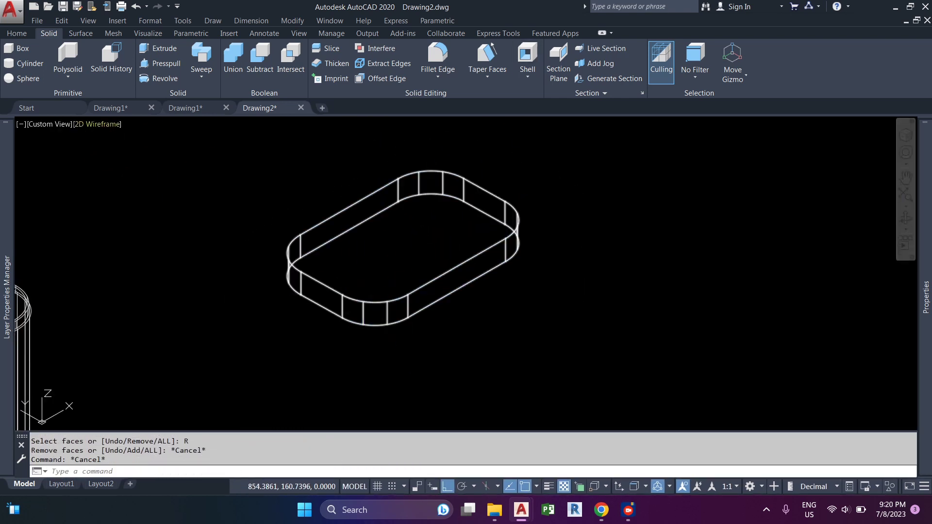
click(105, 126)
click(138, 206)
click(413, 317)
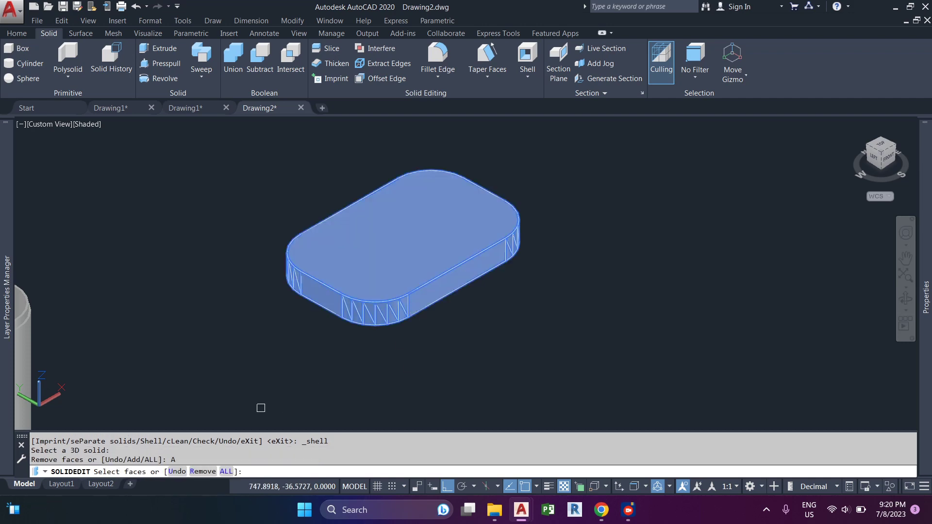
text(r)
key(Return)
shift+middle_drag(260, 407, 420, 245)
key(Return)
key(Return)
key(Return)
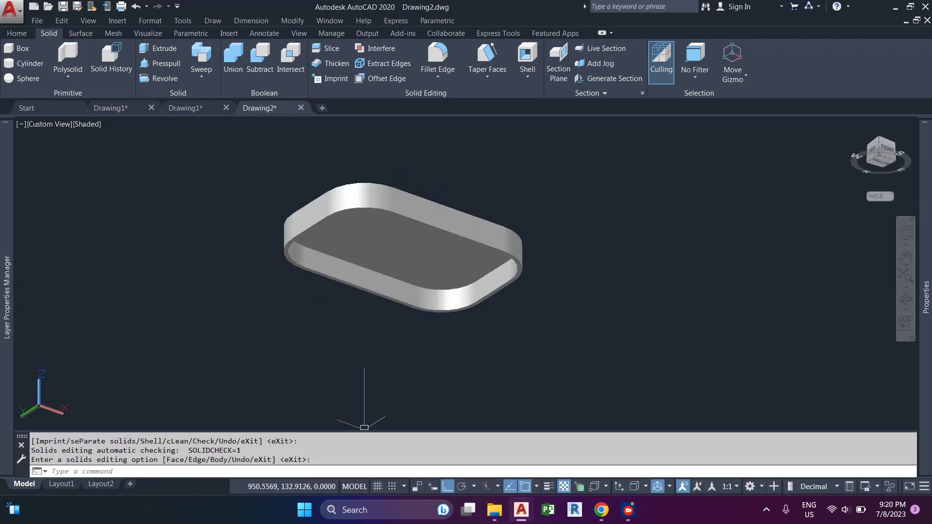
- Switch to the 2D Wireframe style and copy the rounded rectangle outline into the space between the container and the shelled lid
scroll(366, 279, up, 2)
scroll(357, 289, down, 6)
middle_drag(354, 291, 473, 344)
click(88, 124)
click(127, 149)
mouse_move(155, 260)
middle_down()
mouse_move(285, 315)
mouse_move(365, 370)
middle_up()
scroll(204, 274, up, 2)
text(co)
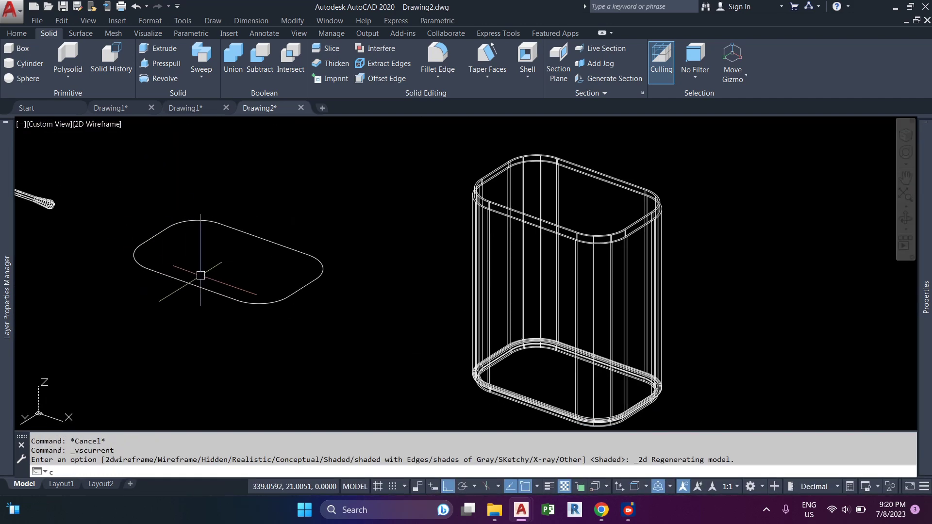
key(Return)
click(198, 282)
key(Return)
click(194, 283)
middle_drag(312, 318, 422, 347)
key(Escape)
key(Escape)
key(Escape)
- Extrude the copied outline and its inner offset together to a height of 4
scroll(262, 274, up, 4)
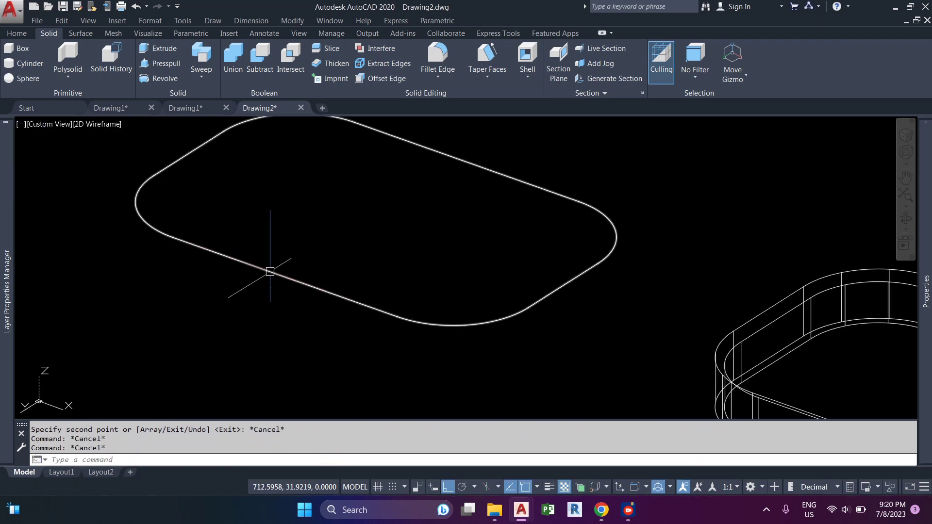
key(Return)
text(ext)
key(Return)
click(286, 255)
click(256, 289)
key(Return)
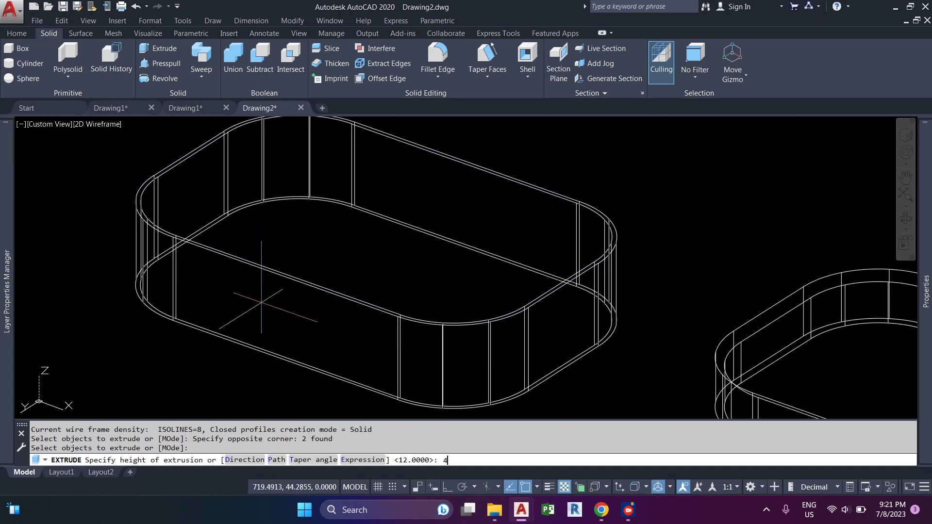
key(Return)
key(Escape)
- Switch to the Shaded style and inspect the new thin extrusion between the container and the lid
scroll(261, 302, down, 4)
middle_drag(331, 308, 360, 267)
scroll(416, 294, down, 6)
scroll(408, 286, up, 6)
click(110, 125)
click(145, 205)
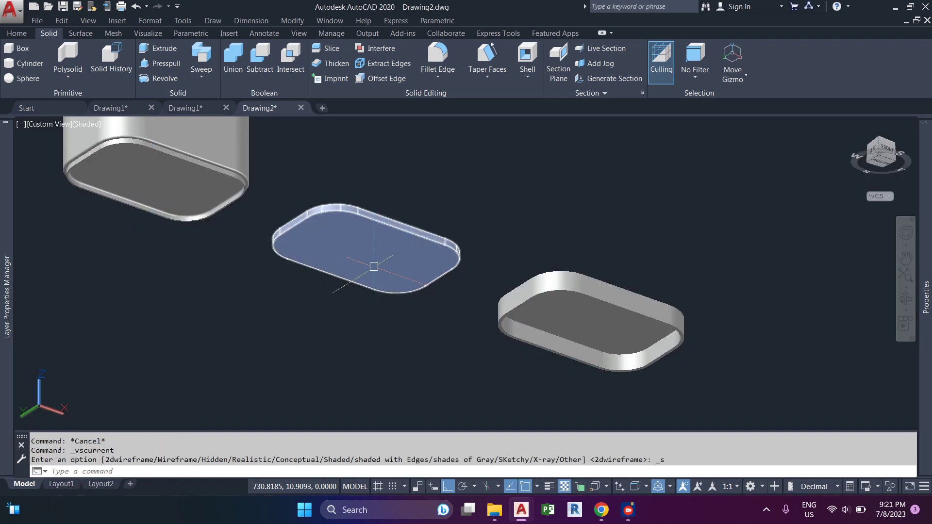
scroll(383, 262, up, 2)
key(Escape)
- Switch to the 2D Wireframe style and move the thin extruded solids onto the lid's lower edge
click(88, 124)
click(121, 155)
text(m)
key(Return)
click(389, 213)
key(Return)
scroll(640, 316, down, 4)
key(Escape)
key(Escape)
- Try to subtract the thin extruded solids from the lid and check the result in the Shaded style
text(su)
key(Return)
click(530, 271)
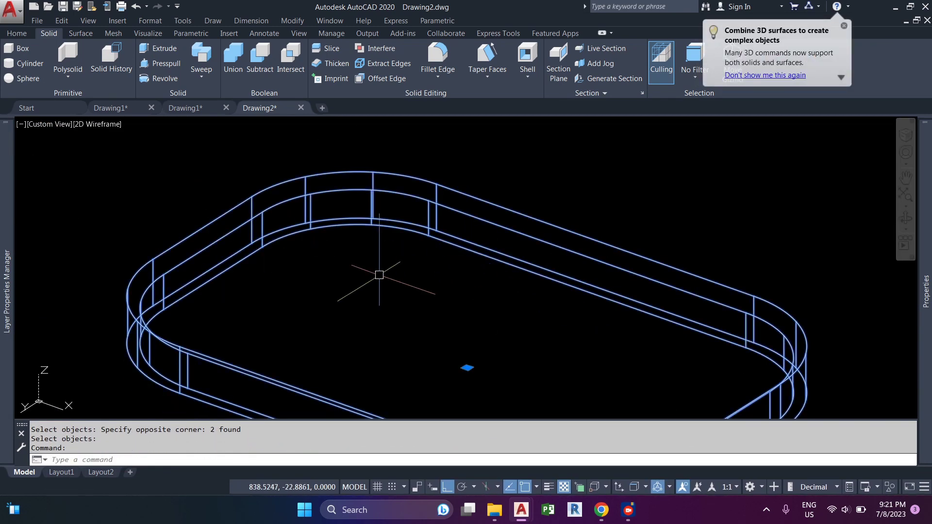
key(Escape)
click(112, 127)
click(150, 205)
scroll(269, 150, down, 4)
shift+middle_drag(329, 214, 292, 287)
shift+middle_drag(504, 374, 592, 331)
scroll(486, 305, down, 5)
shift+middle_drag(592, 332, 515, 340)
scroll(510, 339, up, 4)
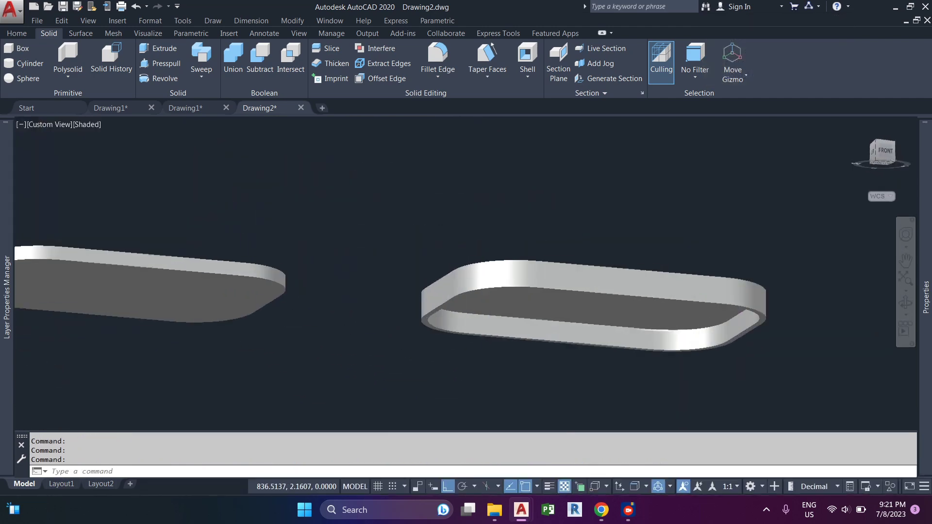
- Undo the subtraction and the move of the thin solids, and display the model in the Shaded style
key(ctrl+z)
key(ctrl+z)
key(ctrl+z)
key(ctrl+z)
key(ctrl+z)
click(94, 127)
click(131, 202)
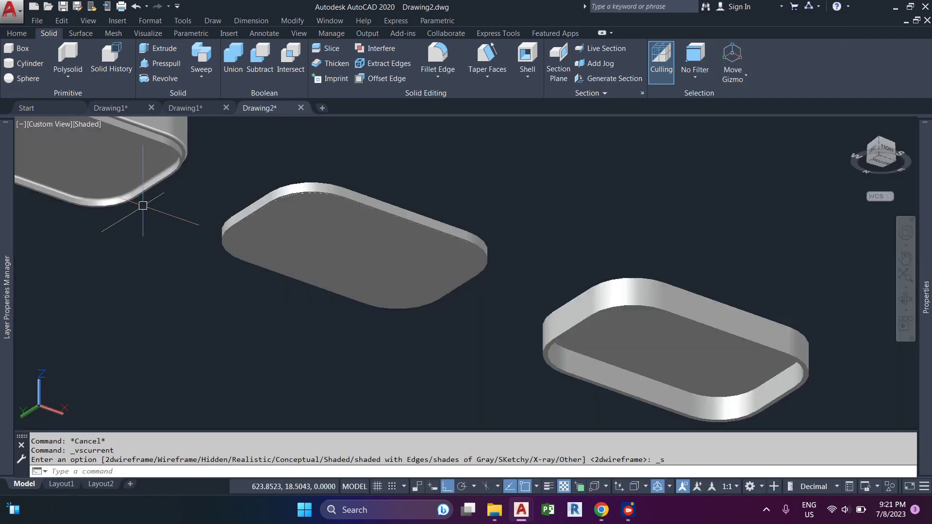
- Switch to the 2D Wireframe style and subtract the inner thin solid from the outer one to leave a ring
key(Escape)
click(90, 125)
click(121, 149)
scroll(234, 229, up, 4)
click(200, 230)
click(208, 240)
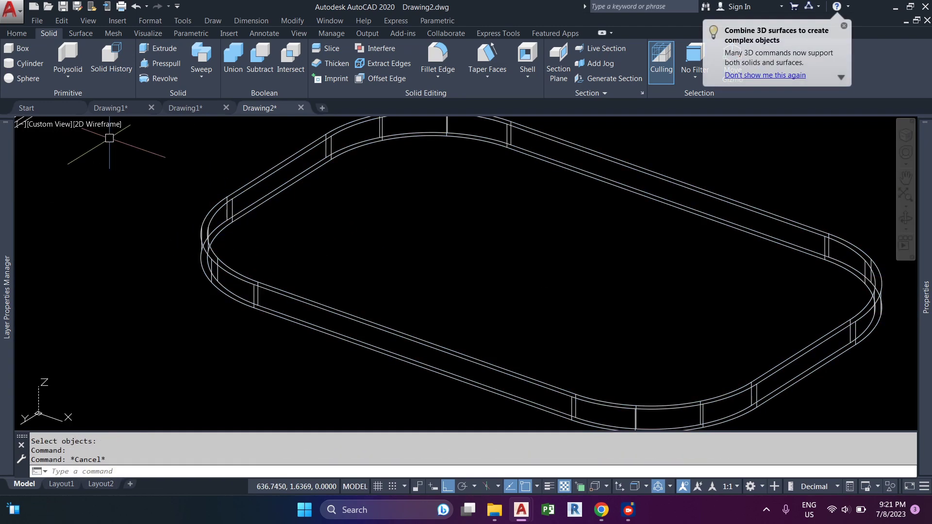
click(95, 125)
click(138, 203)
scroll(549, 312, down, 4)
middle_drag(549, 312, 348, 252)
text(m)
click(404, 186)
key(Return)
scroll(403, 194, up, 7)
key(Escape)
key(Return)
click(386, 202)
key(Return)
key(Escape)
- Switch to the 2D Wireframe style and move the thin ring onto the lower edge of the shelled lid
click(91, 127)
click(127, 155)
key(Escape)
key(Escape)
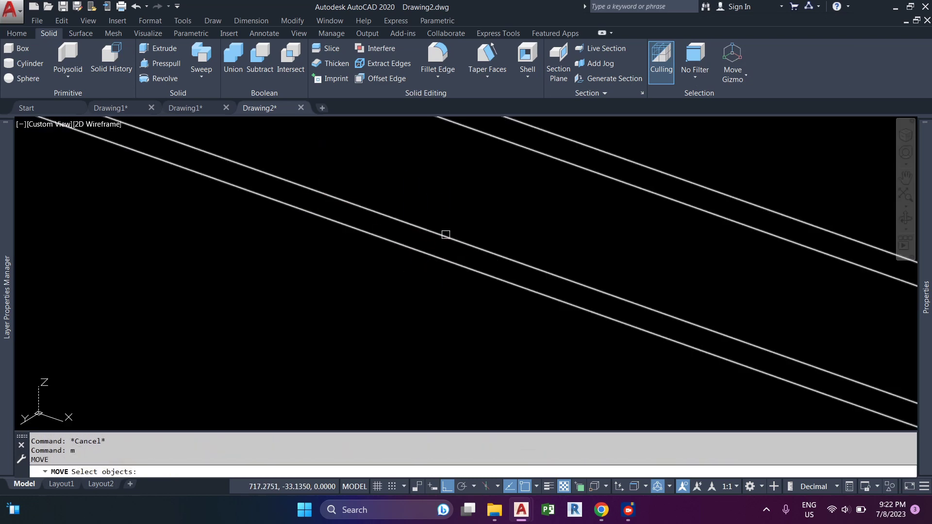
text(m)
click(416, 226)
key(Return)
scroll(416, 227, down, 4)
scroll(431, 235, up, 4)
click(430, 235)
scroll(606, 273, up, 4)
click(577, 286)
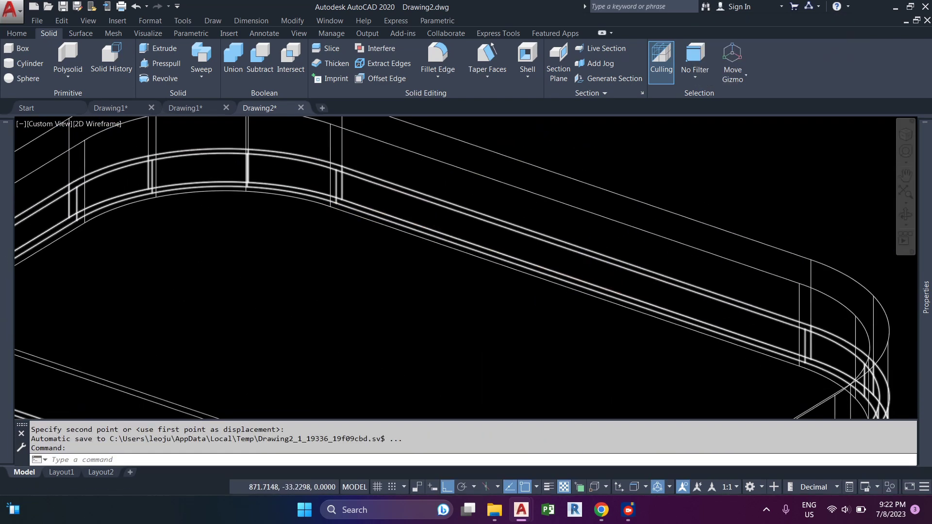
- Subtract the thin ring from the shelled lid and display the model in the Shaded style
scroll(529, 305, down, 4)
key(Escape)
text(su)
key(Return)
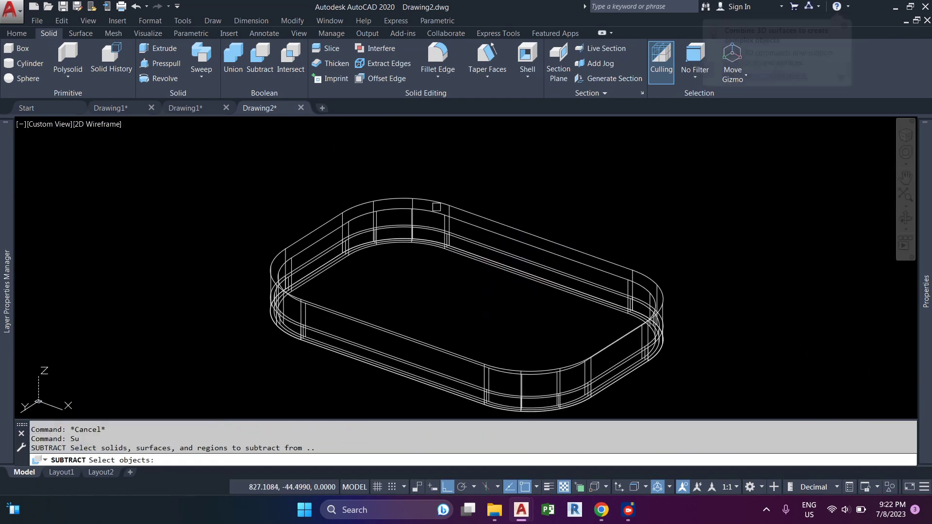
click(97, 124)
click(145, 204)
- Examine the lid's lower rim and the container from several angles in the Shaded style
shift+middle_drag(380, 276, 408, 232)
scroll(388, 294, down, 6)
shift+middle_drag(385, 293, 457, 356)
scroll(478, 320, up, 6)
scroll(466, 316, down, 4)
middle_drag(335, 286, 553, 378)
scroll(543, 374, up, 1)
middle_drag(504, 349, 388, 271)
shift+middle_drag(388, 272, 616, 326)
scroll(466, 312, down, 4)
scroll(622, 363, up, 6)
scroll(621, 363, down, 4)
middle_drag(605, 359, 587, 353)
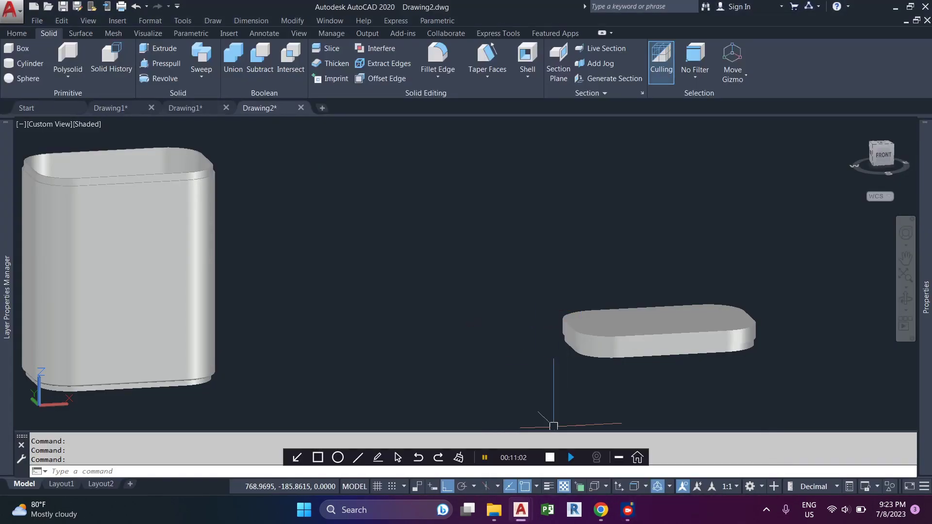
click(619, 457)
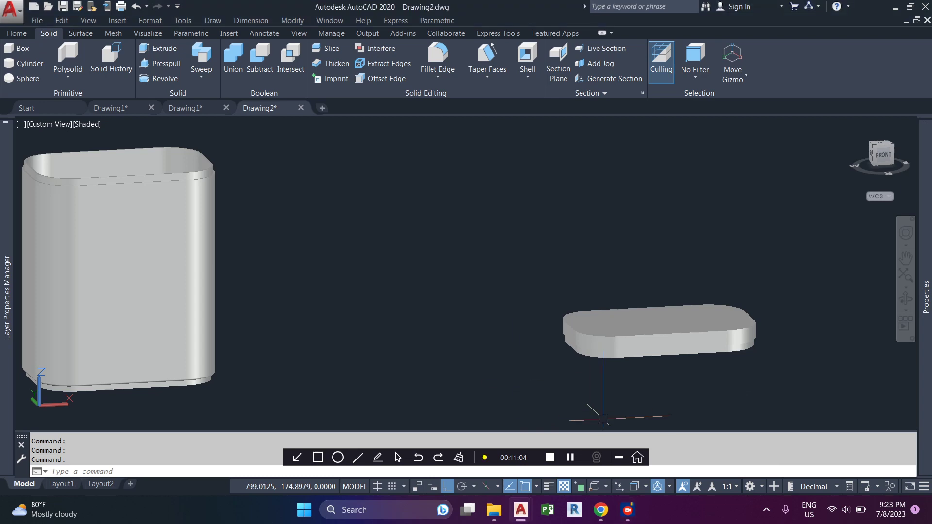
- Undo the subtraction and the thin ring's construction, back to the plain shelled lid
key(ctrl+z)
key(ctrl+z)
key(ctrl+z)
key(ctrl+z)
key(ctrl+z)
key(ctrl+z)
key(ctrl+z)
key(ctrl+z)
key(ctrl+z)
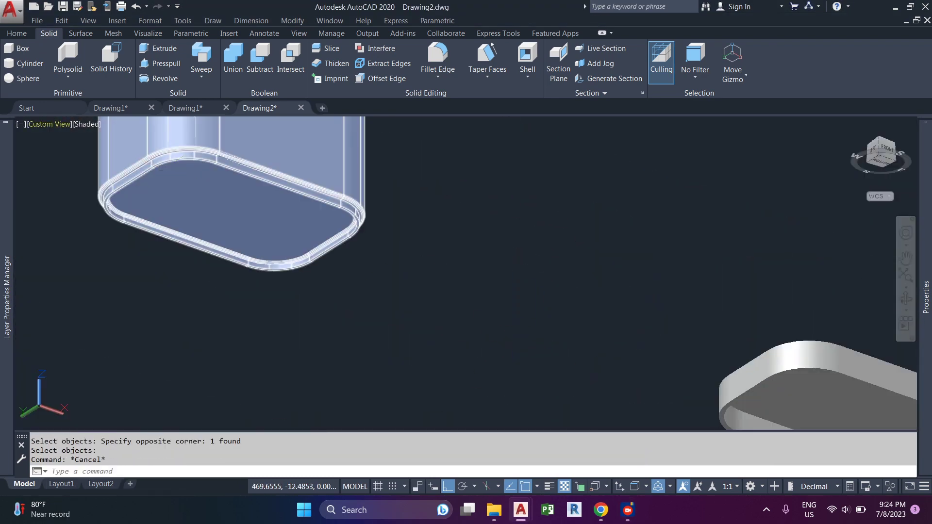
- In the 2D Wireframe style, copy the rounded-rectangular outline and offset the copy by 1 unit
click(87, 125)
click(115, 154)
scroll(214, 237, down, 5)
shift+middle_drag(335, 223, 368, 263)
scroll(205, 316, up, 5)
text(co)
key(Return)
click(205, 316)
click(179, 311)
click(379, 311)
key(Escape)
key(Escape)
key(Escape)
text(o)
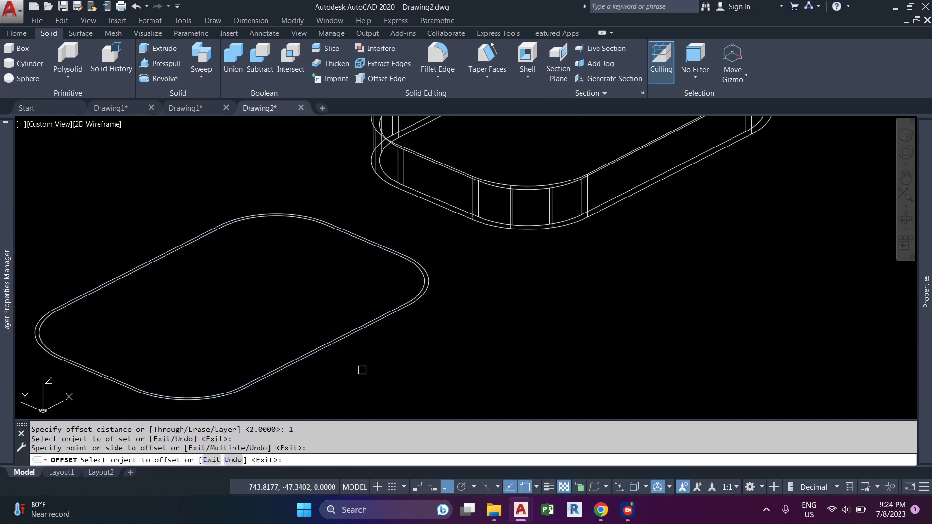
- Subtract the inner rounded outline from the outer one and extrude the resulting thin ring 4 units
text(u)
key(Return)
click(346, 349)
key(Return)
click(342, 340)
key(Return)
scroll(341, 348, down, 4)
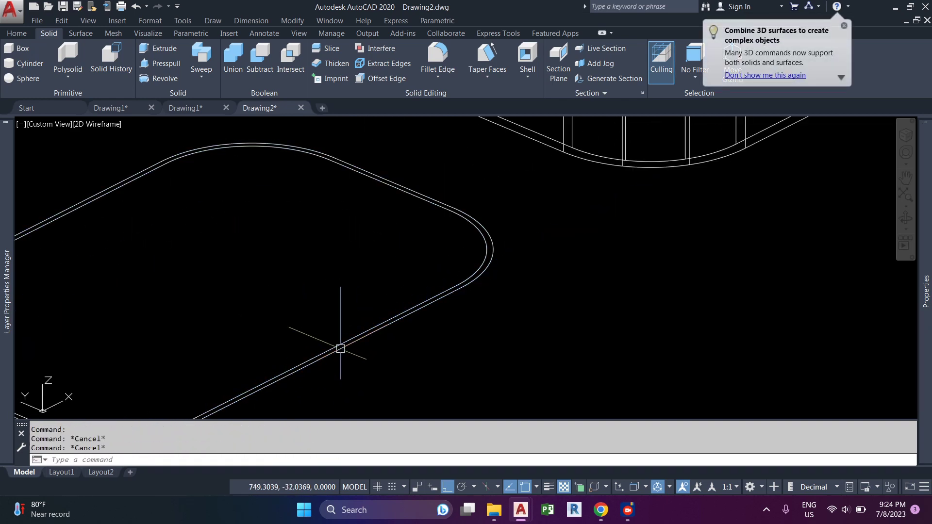
text(4)
key(Return)
- Move the thin ring onto the lower edge of the shelled lid
scroll(356, 337, down, 3)
text(m)
key(Return)
click(355, 337)
key(Return)
click(301, 366)
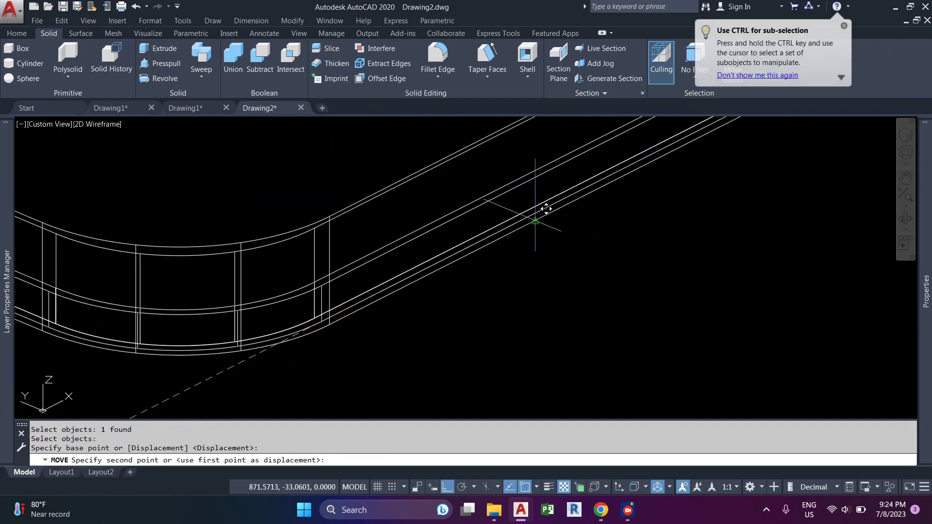
click(535, 221)
scroll(392, 296, down, 3)
key(Escape)
mouse_move(393, 298)
shift+middle_down()
mouse_move(578, 228)
mouse_move(558, 209)
shift+middle_up()
- Switch to the Shaded style, try to subtract the thin ring from the lid, and inspect the rim from below
click(101, 125)
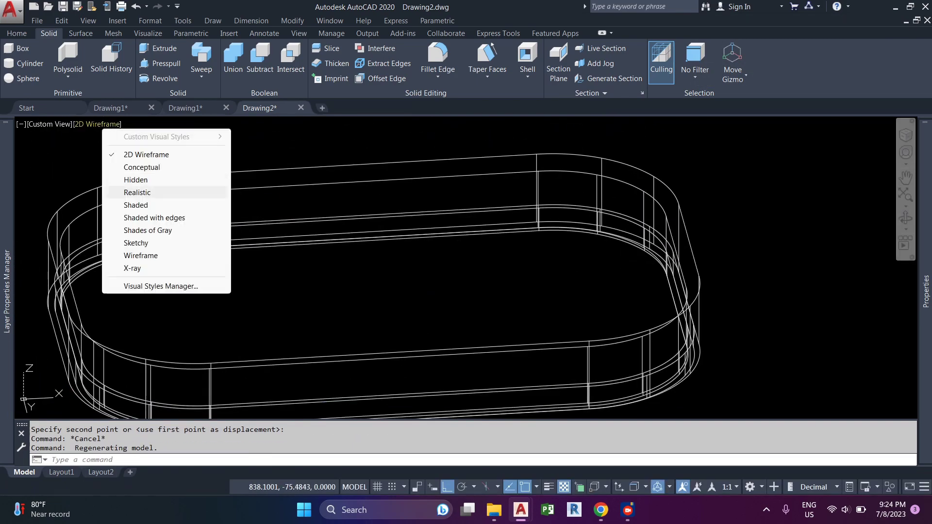
click(138, 206)
shift+middle_drag(421, 247, 426, 283)
key(Escape)
key(Escape)
key(Escape)
text(s)
click(446, 209)
key(Return)
click(639, 306)
click(609, 268)
key(Return)
shift+middle_drag(356, 283, 316, 233)
scroll(242, 310, up, 5)
shift+middle_drag(181, 264, 121, 228)
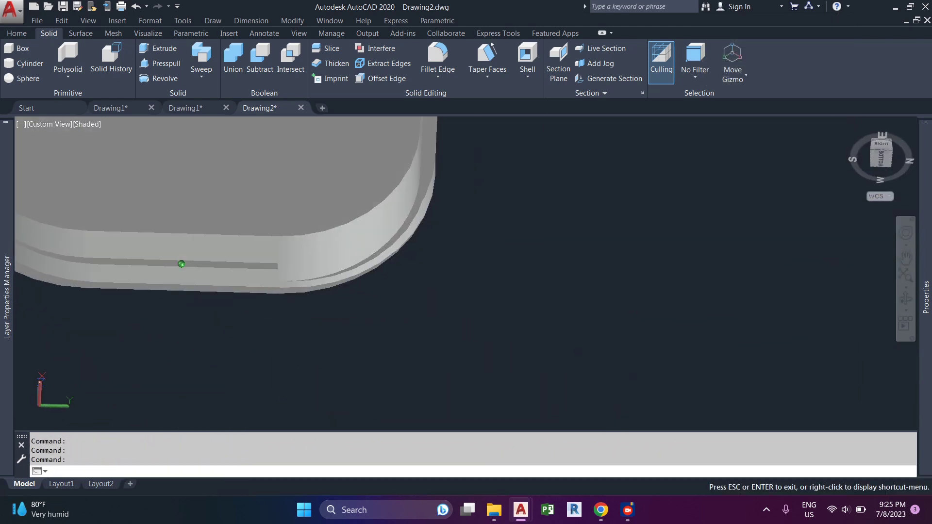
- Undo the ring's subtraction and its move, returning it beside the lid in the 2D Wireframe style
key(ctrl+z)
key(ctrl+z)
key(ctrl+z)
key(ctrl+z)
key(ctrl+z)
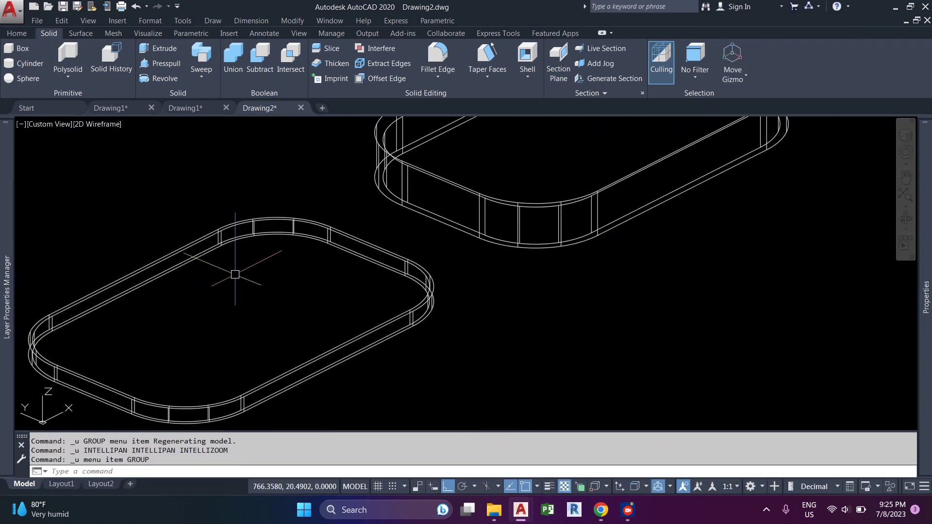
- Move the thin ring from beside the lid to the lid's lower edge
scroll(339, 307, down, 2)
key(Return)
click(224, 306)
middle_drag(320, 305, 325, 325)
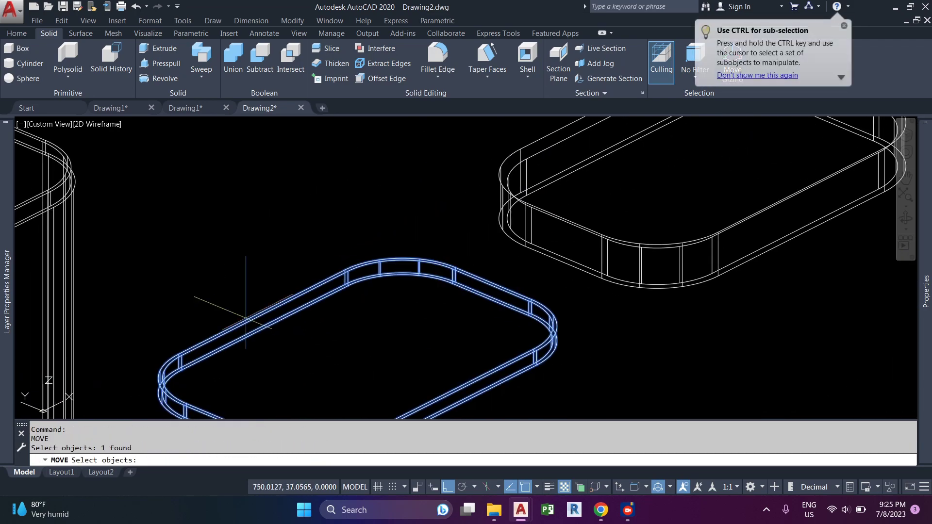
key(Return)
click(532, 181)
key(Escape)
- Examine the ring's position against the lid's lower edge in wireframe and in the Shaded style
scroll(544, 312, up, 3)
scroll(599, 318, up, 4)
middle_drag(651, 407, 456, 377)
click(599, 318)
scroll(456, 377, down, 4)
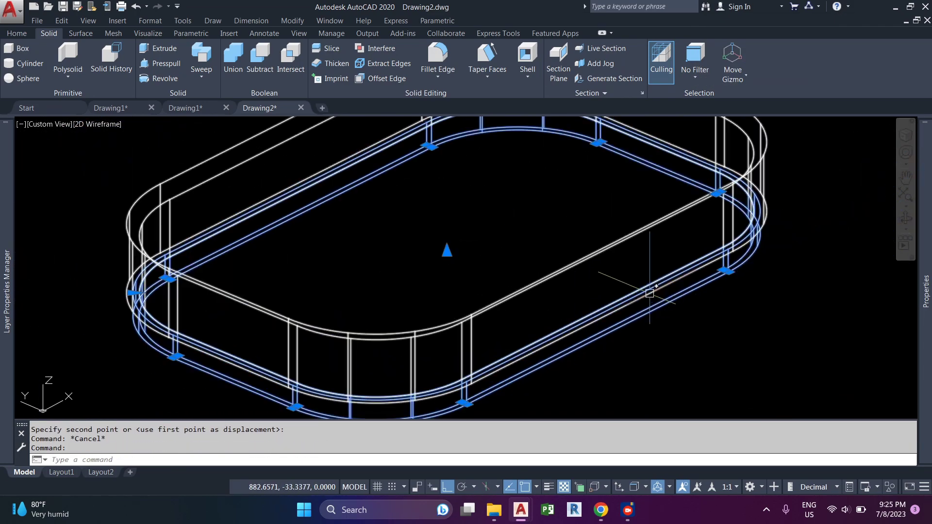
shift+middle_drag(518, 276, 549, 206)
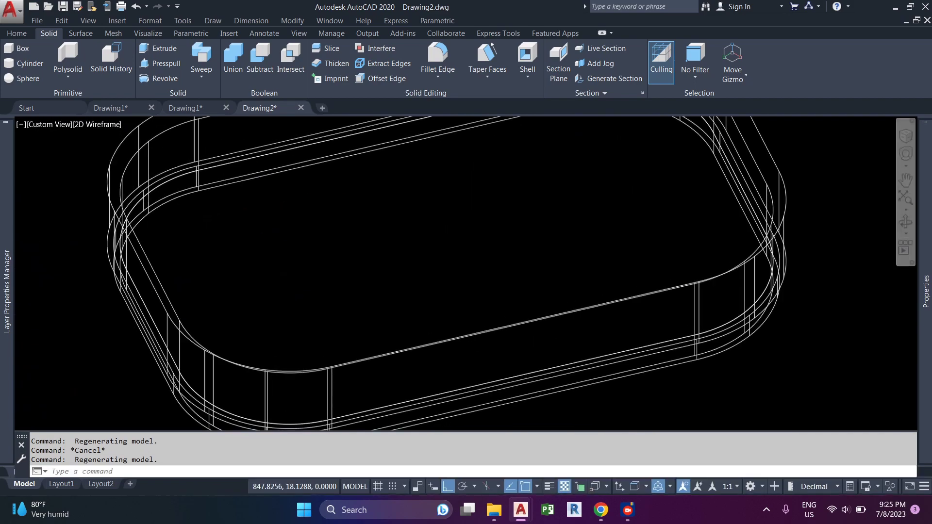
click(140, 205)
shift+middle_drag(241, 248, 475, 283)
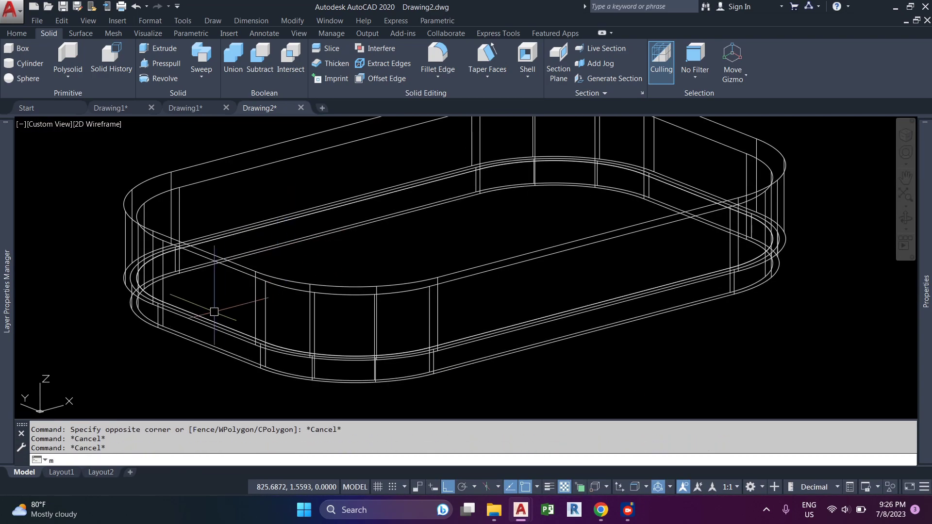
- Move the thin ring straight up along Z into the lid and check its position in the Shaded style
key(Return)
click(187, 338)
key(Return)
click(87, 326)
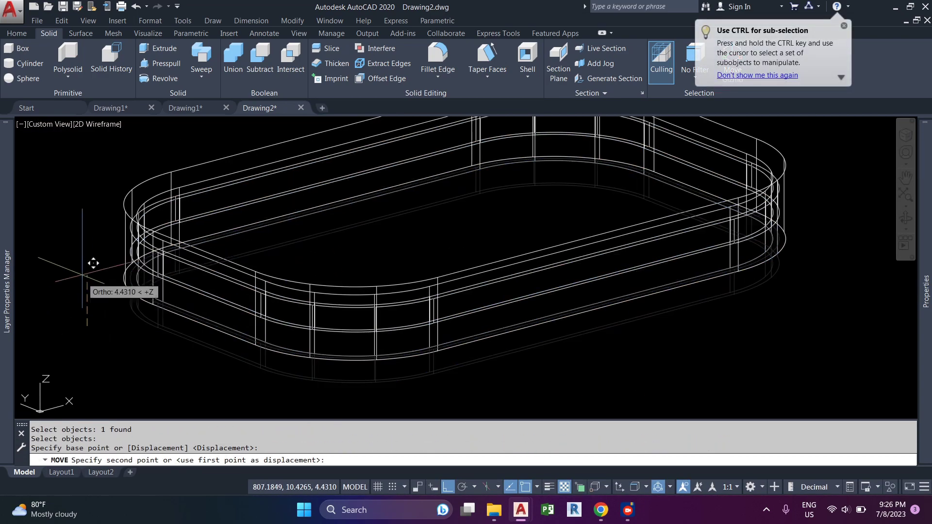
shift+middle_drag(163, 269, 214, 191)
click(98, 124)
click(136, 204)
shift+middle_drag(194, 228, 225, 208)
- Switch to the 2D Wireframe style, subtract the thin ring from the lid, and check the cut from several angles
click(91, 124)
click(119, 149)
key(Escape)
key(Escape)
key(Escape)
text(su)
key(Return)
click(174, 183)
key(Return)
click(152, 193)
shift+middle_drag(272, 252, 451, 248)
shift+middle_drag(310, 194, 277, 291)
shift+middle_drag(271, 145, 266, 174)
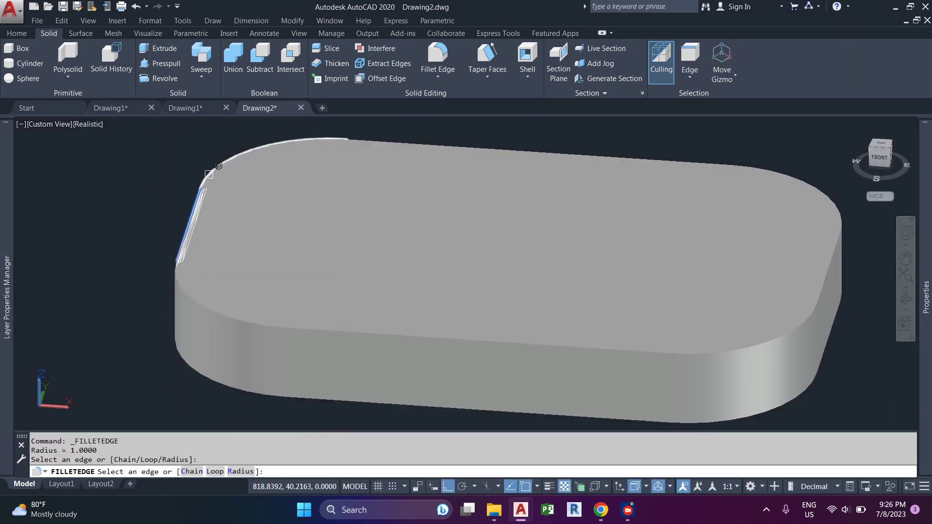
- Fillet the edges around the lid's top face with a radius of 1 in the Realistic style
shift+middle_drag(343, 310, 318, 345)
click(553, 233)
scroll(541, 299, down, 5)
key(Return)
key(Return)
scroll(540, 299, down, 4)
shift+middle_drag(490, 277, 680, 277)
- View the lid in the Shades of Gray style and change the display to Shaded with edges
click(88, 125)
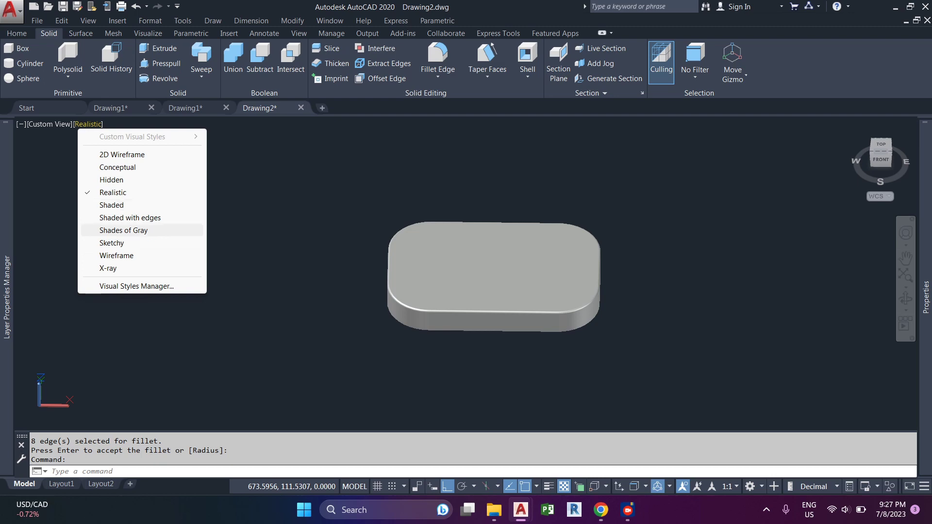
click(123, 230)
scroll(510, 339, up, 6)
shift+middle_drag(482, 325, 513, 283)
click(109, 125)
click(159, 218)
- Move the lid from its lower front edge onto the top of the container with Ortho off
scroll(336, 340, down, 3)
shift+middle_drag(349, 271, 257, 281)
text(m)
key(Return)
click(274, 331)
key(Return)
scroll(277, 337, up, 2)
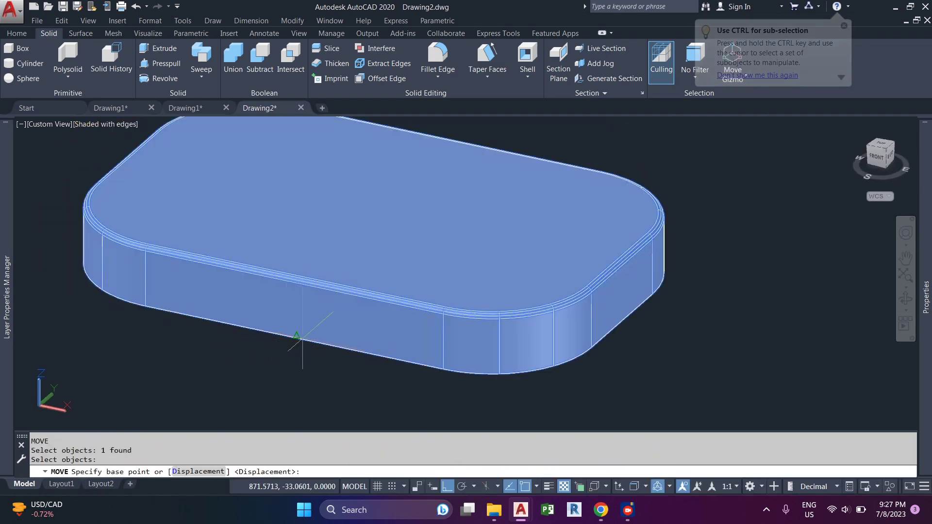
click(299, 339)
scroll(296, 338, down, 4)
middle_drag(240, 318, 346, 321)
scroll(160, 254, up, 2)
key(F8)
scroll(181, 161, up, 3)
middle_drag(181, 161, 332, 235)
scroll(333, 235, up, 5)
click(347, 240)
key(Escape)
scroll(383, 253, down, 5)
shift+middle_drag(569, 267, 490, 281)
scroll(490, 281, down, 4)
middle_drag(466, 253, 458, 321)
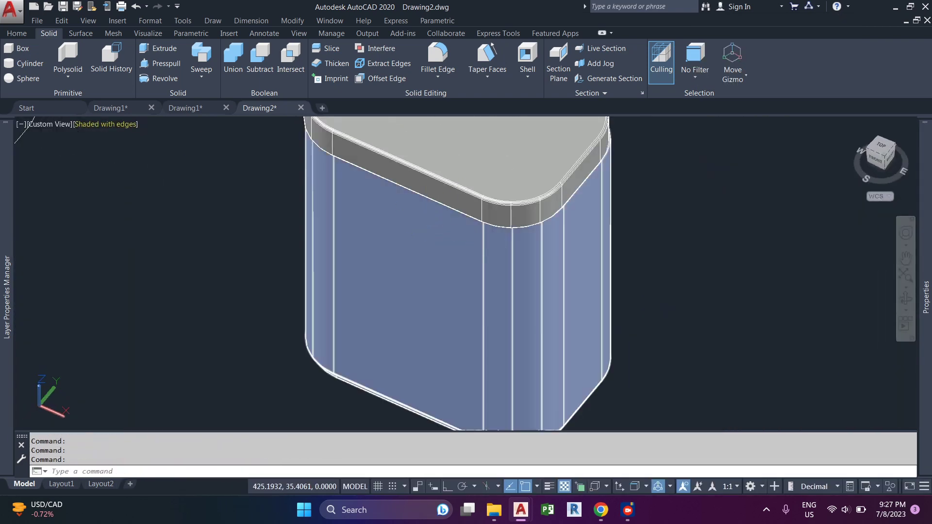
- In the 2D Wireframe style, move the lid from a point on its lower front edge to the matching edge of the container's rim
click(115, 127)
click(141, 148)
text(m)
key(Return)
click(291, 302)
key(Return)
scroll(470, 326, up, 5)
click(486, 325)
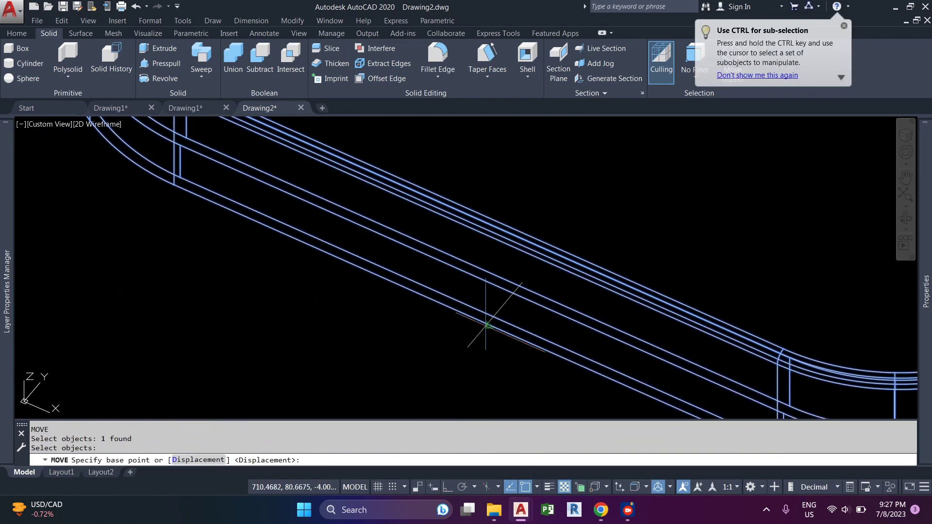
click(475, 319)
scroll(475, 319, down, 6)
scroll(370, 235, up, 5)
scroll(436, 264, down, 4)
scroll(364, 262, up, 5)
click(325, 272)
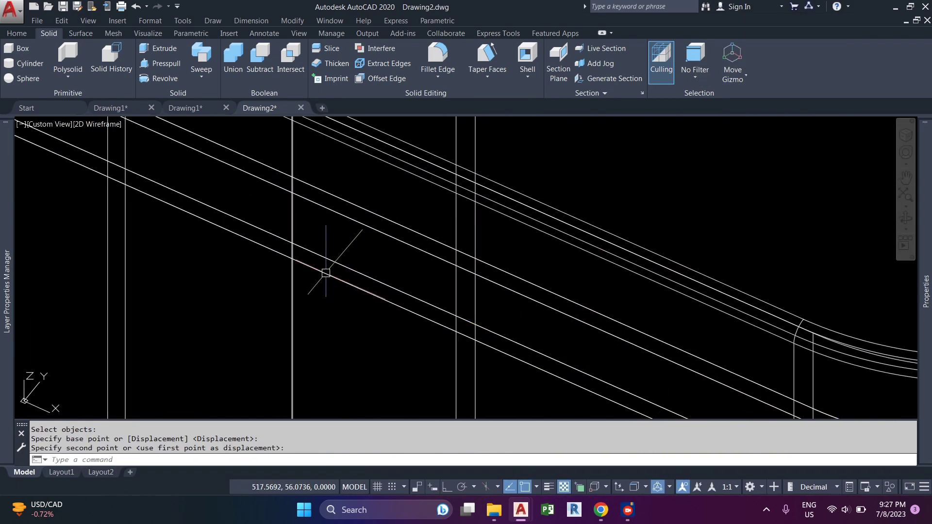
- Display the model in the Shaded style and check from several angles how the lid sits on the container
scroll(325, 273, down, 4)
shift+middle_drag(325, 272, 219, 274)
click(91, 125)
click(131, 204)
scroll(301, 160, down, 3)
mouse_move(291, 243)
shift+middle_down()
mouse_move(528, 262)
mouse_move(543, 272)
shift+middle_up()
- In the 2D Wireframe style, move the lid off the container to its side with Ortho on
click(88, 124)
click(142, 148)
text(m)
key(Return)
click(256, 266)
key(F8)
click(520, 301)
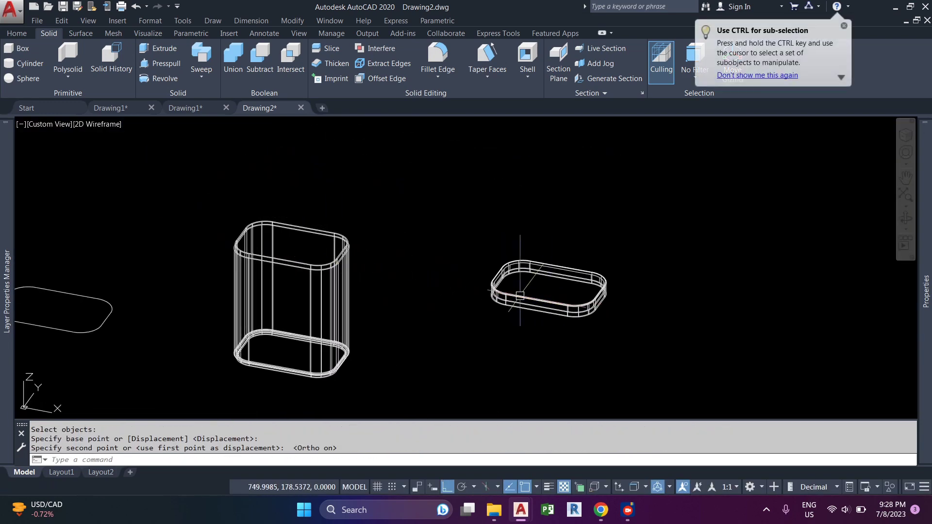
key(Escape)
key(Escape)
- Erase the leftover object at the container's base
text(e)
key(Return)
click(275, 328)
key(Return)
key(Escape)
- Regenerate the model and display the bar and container in the Shaded style
mouse_move(233, 308)
middle_down()
mouse_move(306, 297)
mouse_move(383, 313)
middle_up()
text(r)
shift+middle_drag(320, 267, 311, 300)
middle_drag(299, 305, 344, 300)
shift+middle_drag(173, 264, 254, 270)
scroll(178, 278, up, 4)
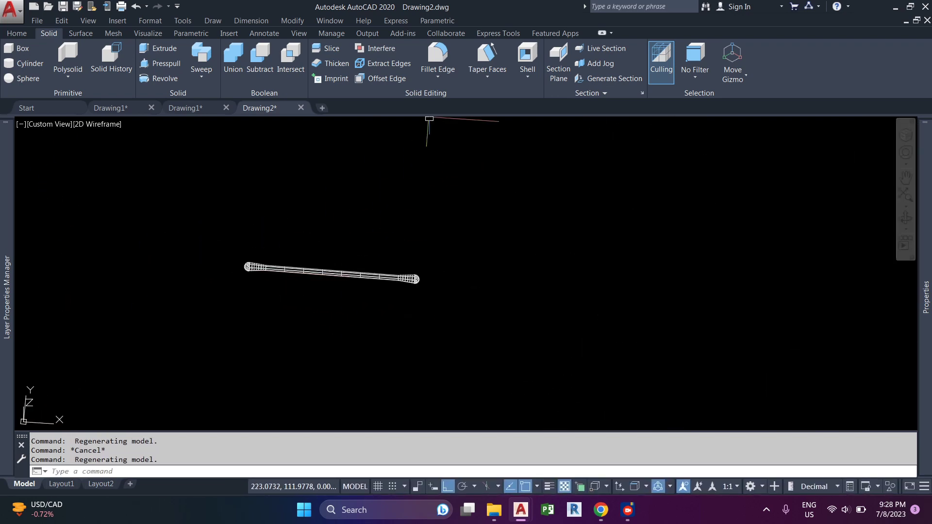
click(148, 33)
click(97, 123)
click(124, 205)
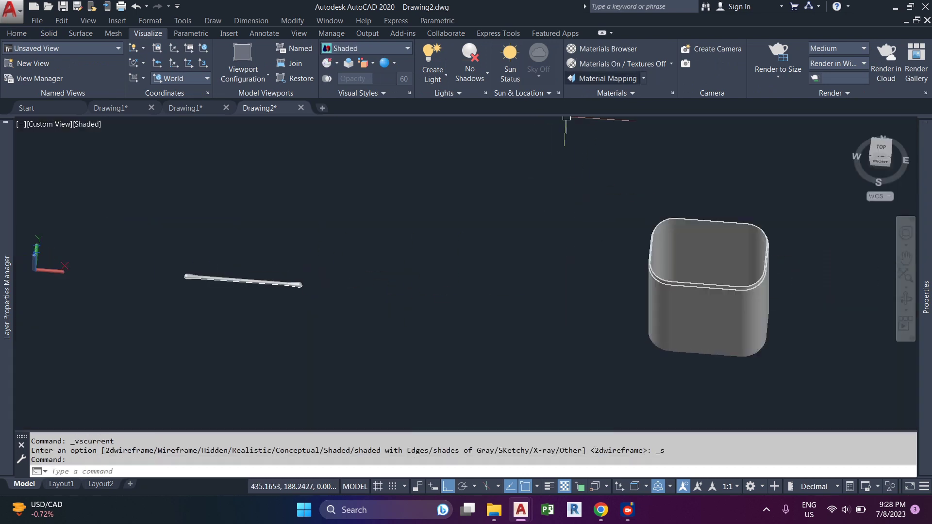
- Open the Materials Browser and search the materials for "plastic"
click(606, 48)
text(plasti)
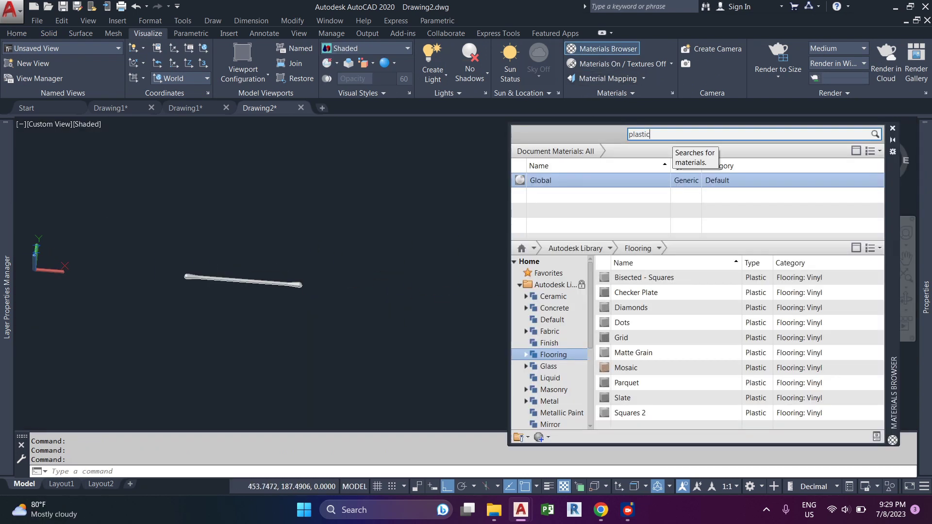
text(c)
key(Return)
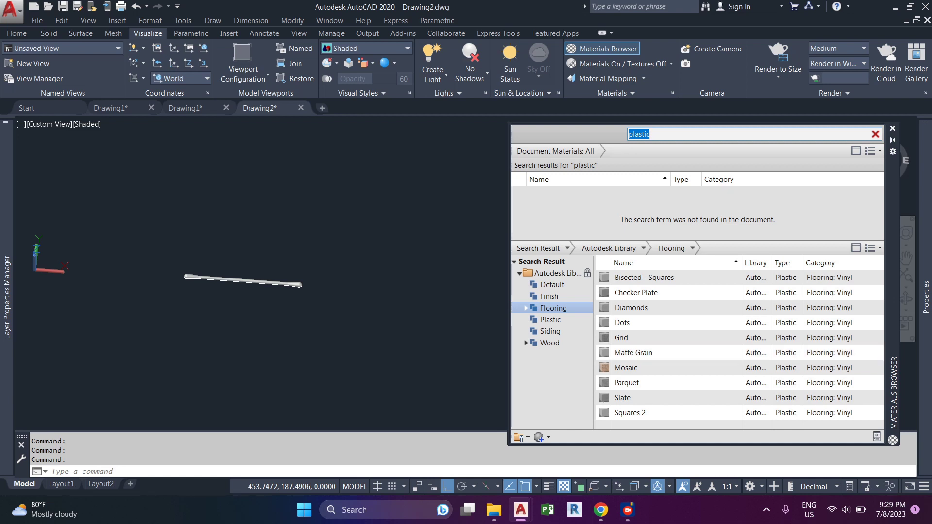
- Assign Smooth - Off-White from the library's Plastic category to the curve along the middle of the bar
scroll(234, 280, up, 3)
click(247, 281)
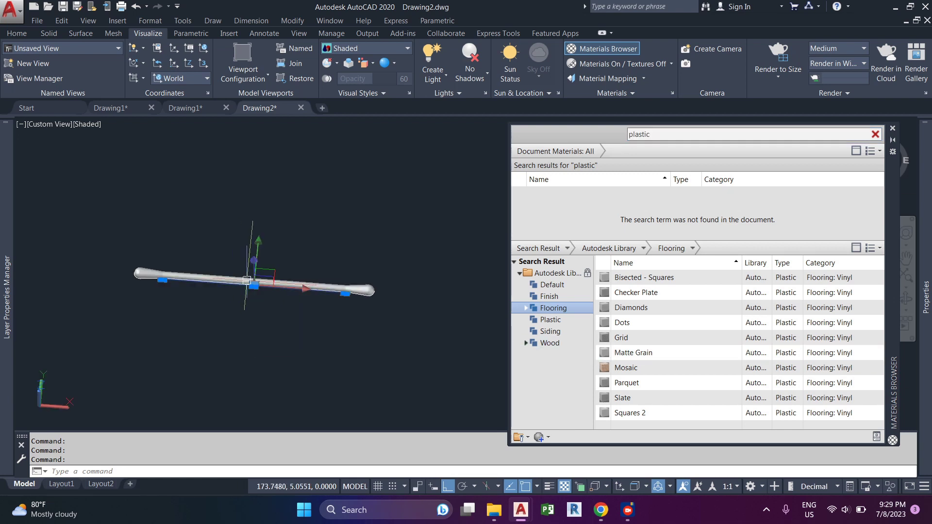
click(551, 319)
scroll(679, 328, down, 12)
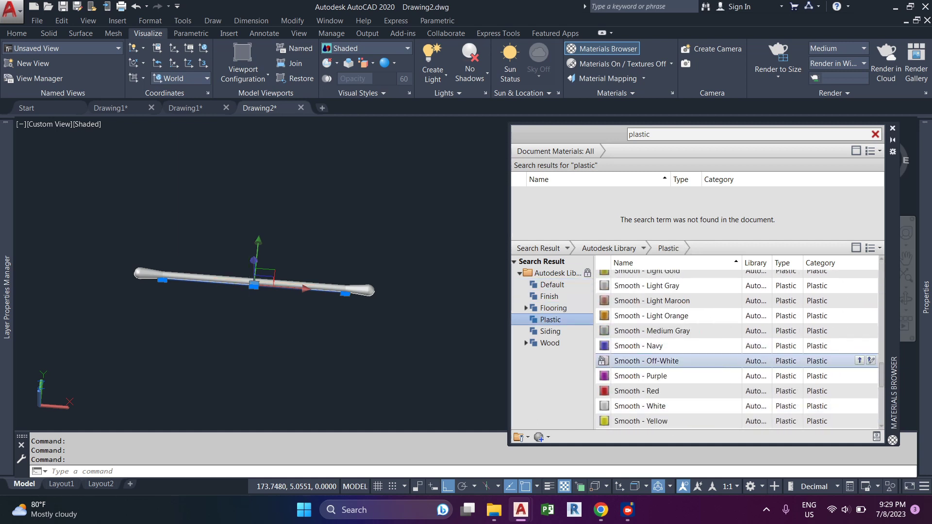
right_click(656, 360)
click(699, 368)
- Assign the library's Smooth - Off-White plastic to the solid shaft of the bar
scroll(246, 290, up, 3)
click(279, 278)
right_click(657, 360)
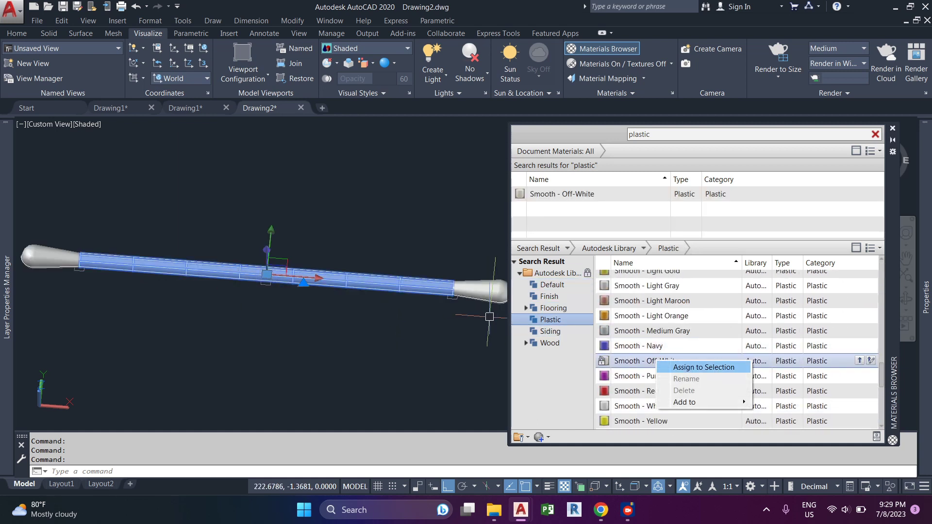
click(704, 368)
middle_drag(166, 252, 166, 251)
key(Escape)
scroll(173, 268, down, 2)
scroll(387, 287, up, 8)
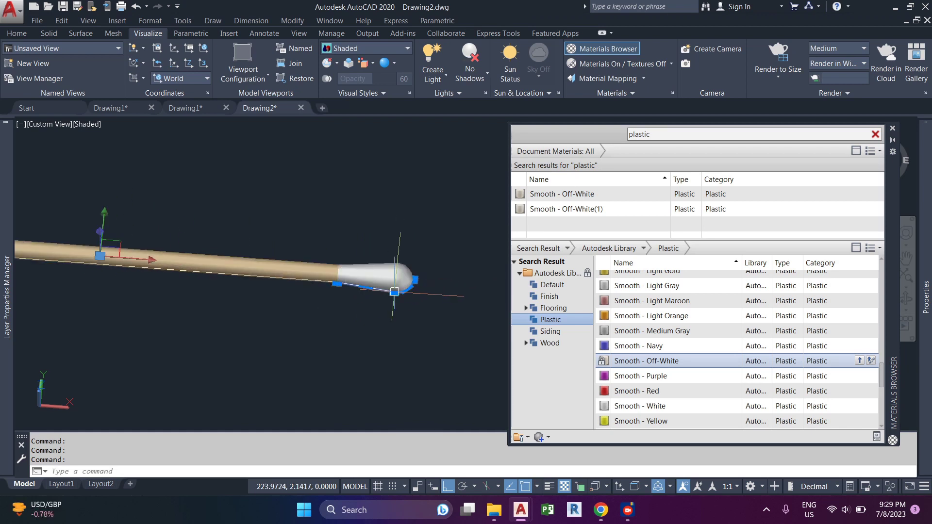
- Delete the leftover profile curves at the bar's tip and along its shaft
key(Escape)
click(392, 286)
key(Delete)
click(194, 255)
key(Delete)
- Select the bar's two tips and delete the duplicate material Smooth - Off-White(1) from the document
scroll(189, 260, down, 2)
mouse_move(59, 267)
middle_down()
mouse_move(216, 289)
mouse_move(239, 319)
mouse_move(57, 264)
middle_up()
scroll(216, 288, down, 5)
scroll(49, 279, up, 4)
scroll(233, 314, up, 1)
click(229, 307)
scroll(229, 308, down, 5)
click(341, 282)
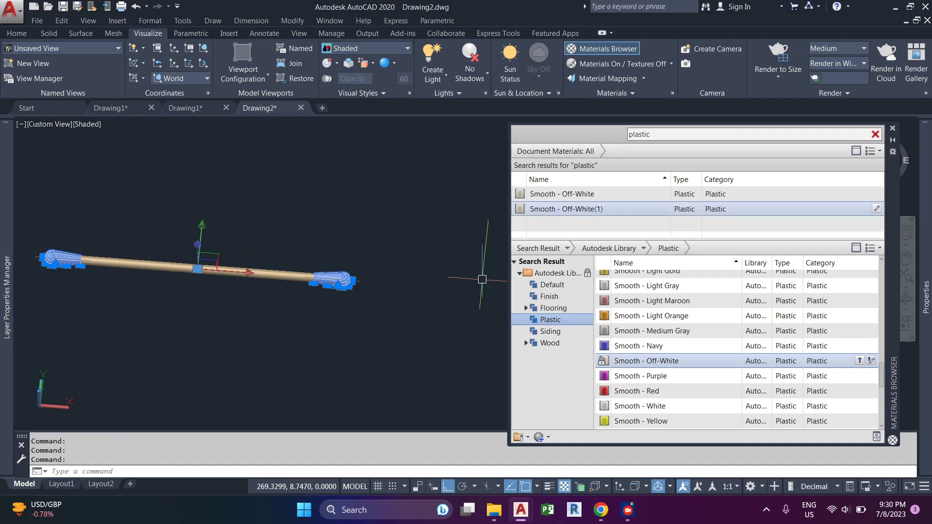
right_click(596, 209)
click(635, 279)
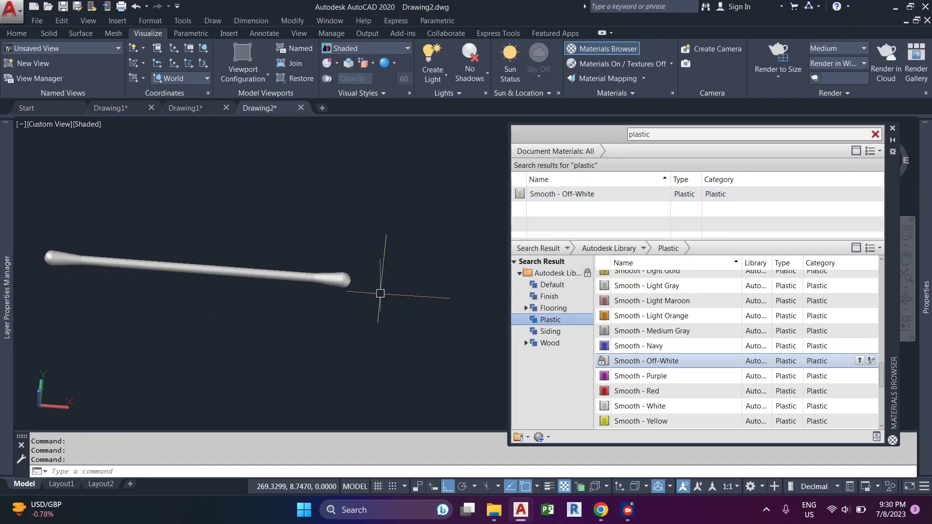
- Apply the document's Smooth - Off-White material to the bar's shaft
key(Escape)
click(561, 193)
right_click(561, 194)
click(573, 212)
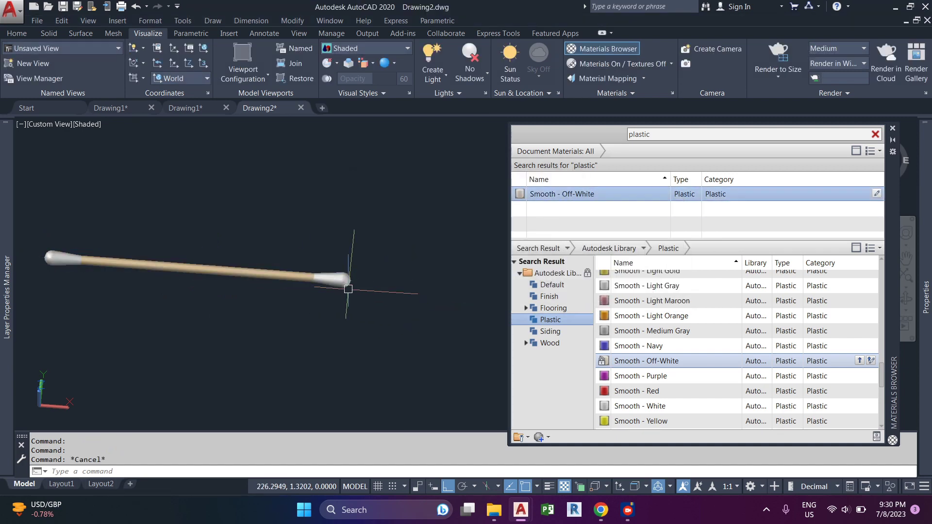
- Assign the Transparent - Light Gray plastic from the library to the tip at the bar's right end
scroll(347, 281, up, 3)
scroll(679, 403, down, 4)
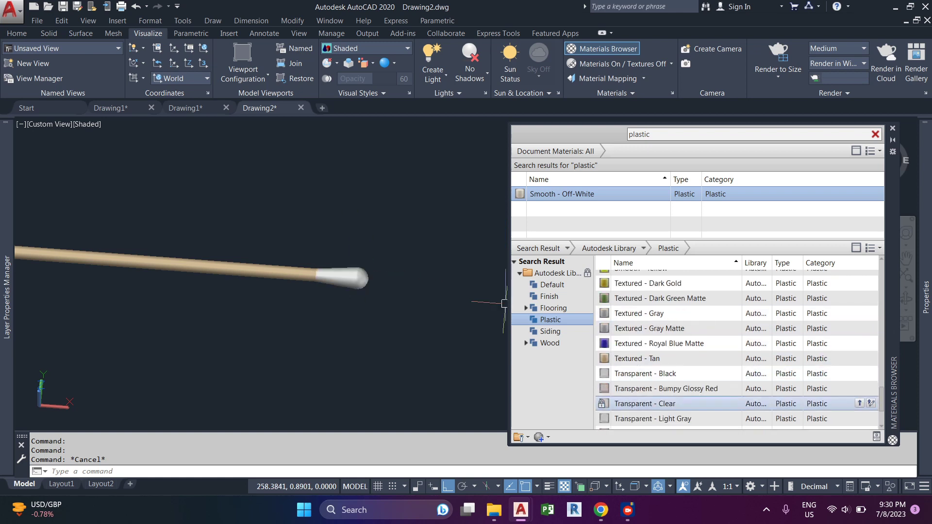
right_click(636, 419)
click(679, 424)
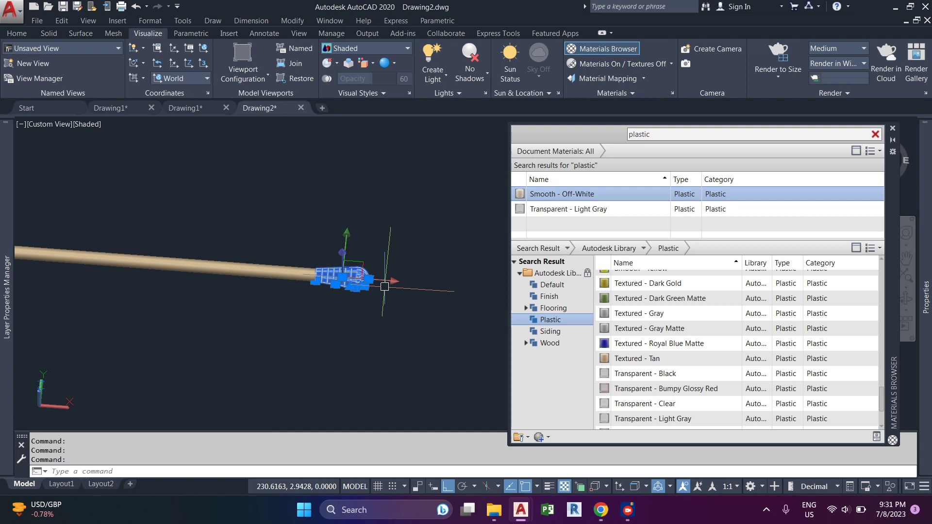
key(Escape)
scroll(350, 286, down, 2)
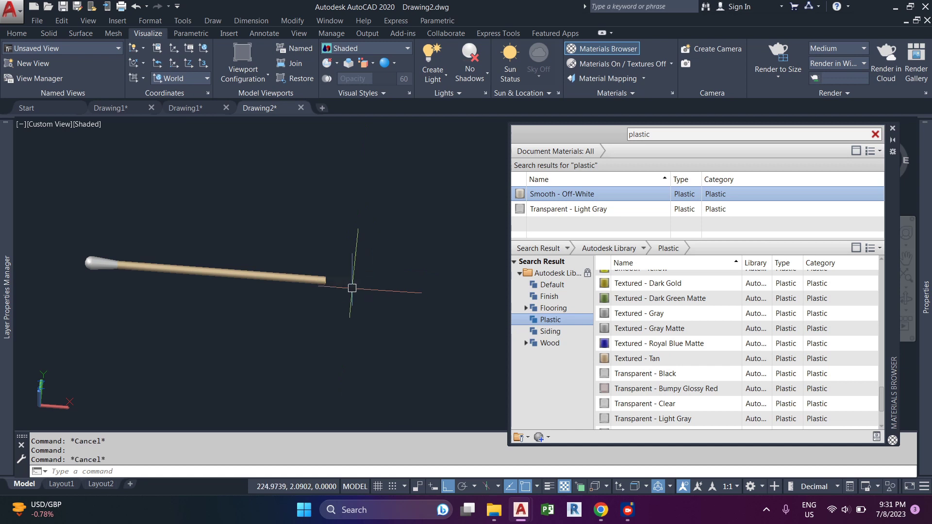
- Assign the document's Transparent - Light Gray material to the remaining parts of the tips at both ends of the bar
click(101, 264)
right_click(586, 210)
click(626, 216)
key(Escape)
click(347, 284)
right_click(585, 209)
click(626, 216)
click(95, 264)
right_click(586, 211)
click(626, 218)
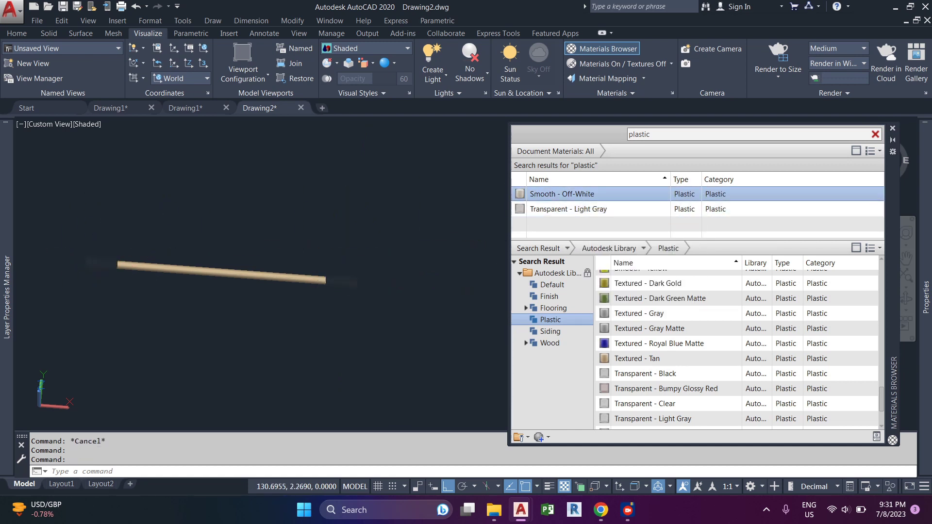
- Browse the library's Plastic category and assign Polycarbonate - Clear to the container
middle_drag(346, 276, 145, 250)
scroll(145, 250, down, 4)
middle_drag(348, 284, 269, 295)
scroll(408, 264, up, 4)
click(313, 286)
scroll(682, 363, down, 2)
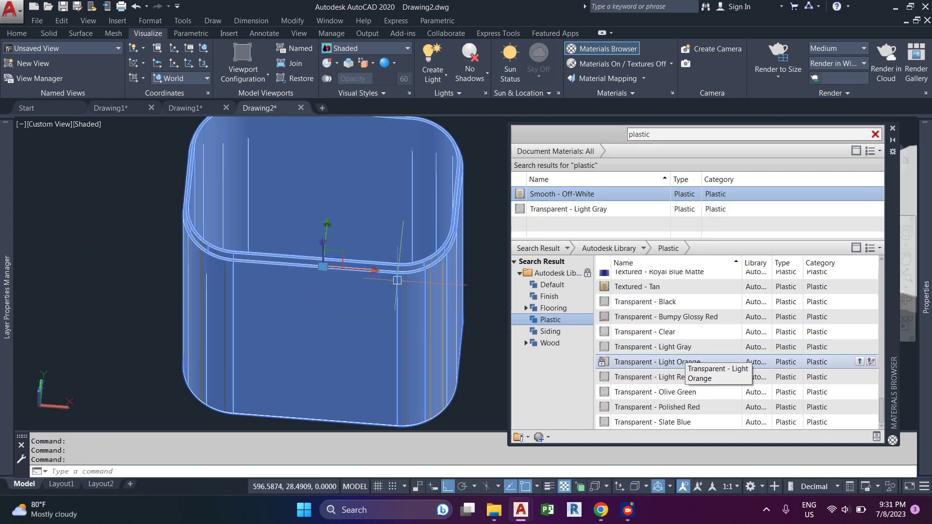
scroll(681, 359, up, 5)
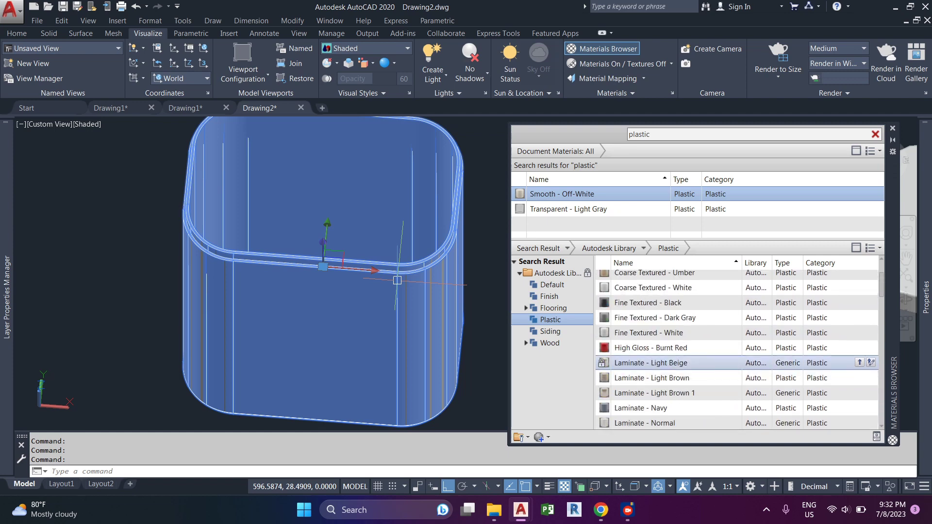
scroll(682, 351, up, 5)
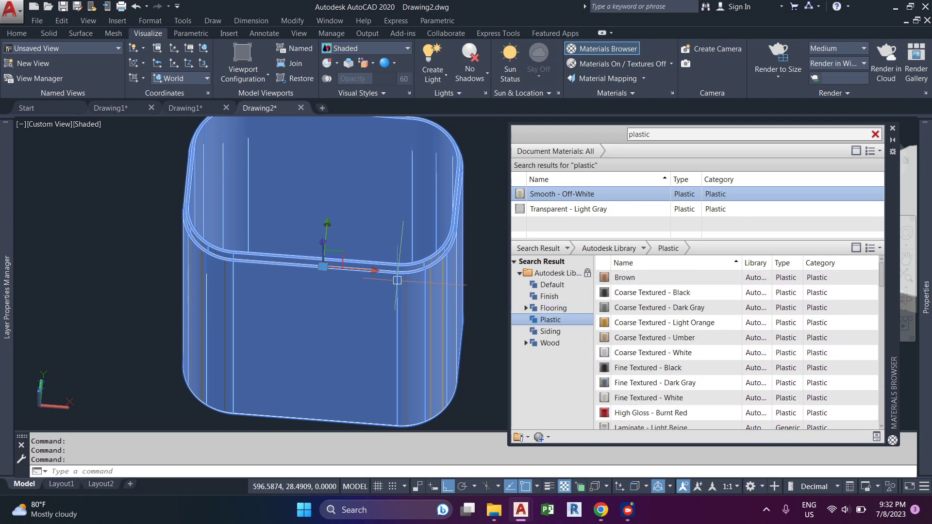
scroll(681, 371, down, 8)
scroll(682, 371, up, 3)
scroll(681, 371, up, 6)
scroll(681, 331, down, 8)
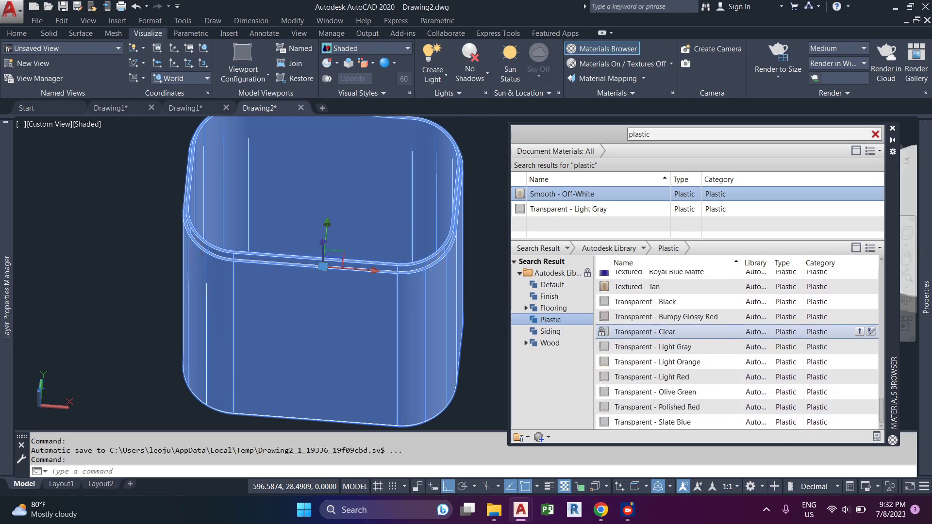
scroll(682, 333, up, 10)
scroll(681, 333, down, 5)
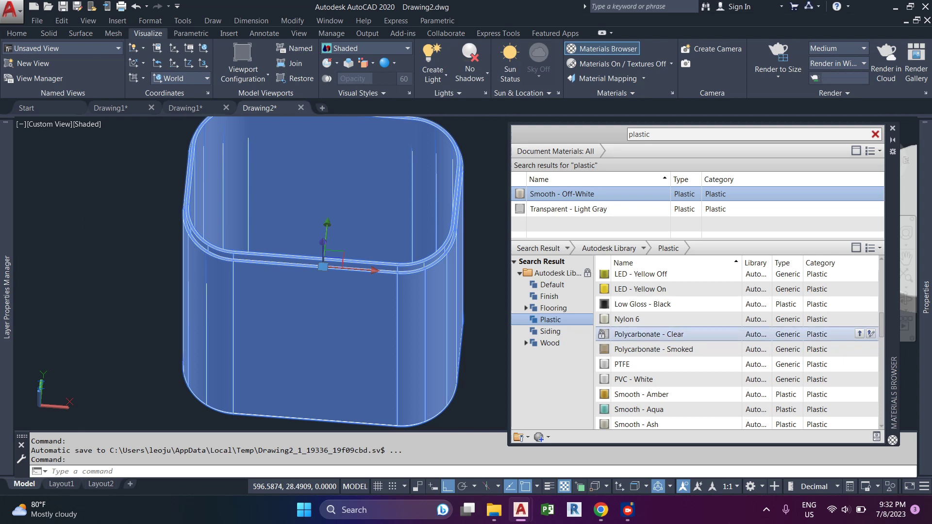
right_click(643, 334)
click(672, 340)
- Assign the document's Polycarbonate - Clear material to the lid
scroll(436, 238, down, 4)
middle_drag(457, 243, 189, 233)
click(387, 237)
right_click(570, 195)
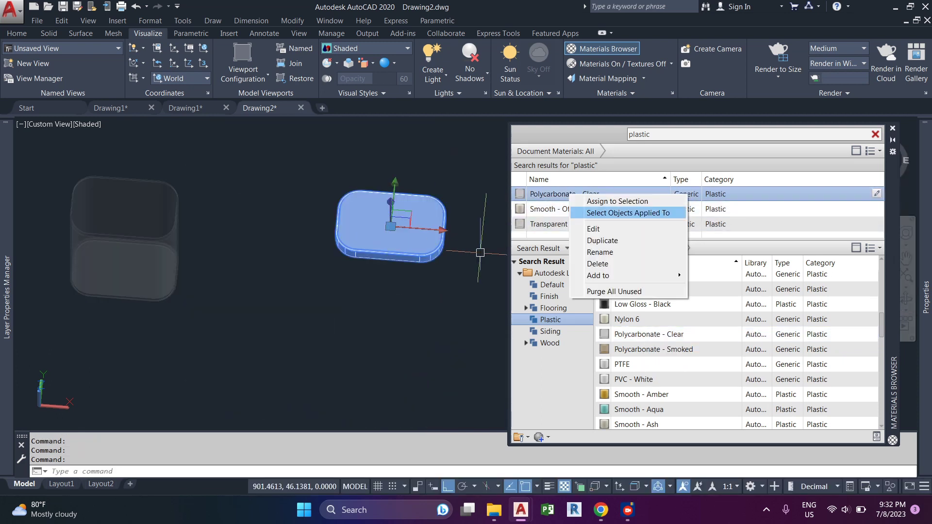
click(617, 202)
- Move the lid closer to the container with Ortho on
scroll(266, 281, down, 2)
middle_drag(266, 281, 349, 304)
scroll(351, 304, down, 2)
key(Return)
click(297, 218)
click(196, 211)
click(394, 272)
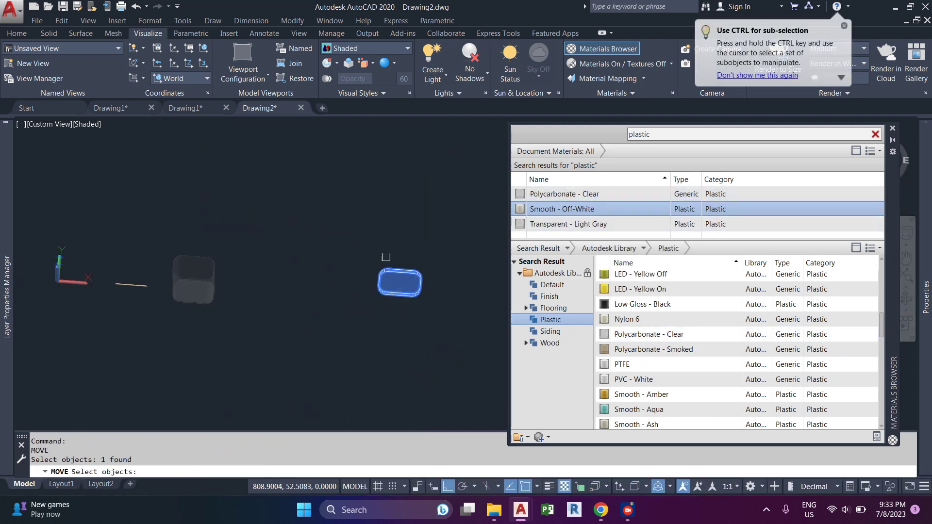
click(228, 216)
- In the SW Isometric view, create a large planar surface as a floor around the bar, container and lid
scroll(126, 293, up, 3)
scroll(199, 297, down, 6)
click(47, 126)
click(90, 230)
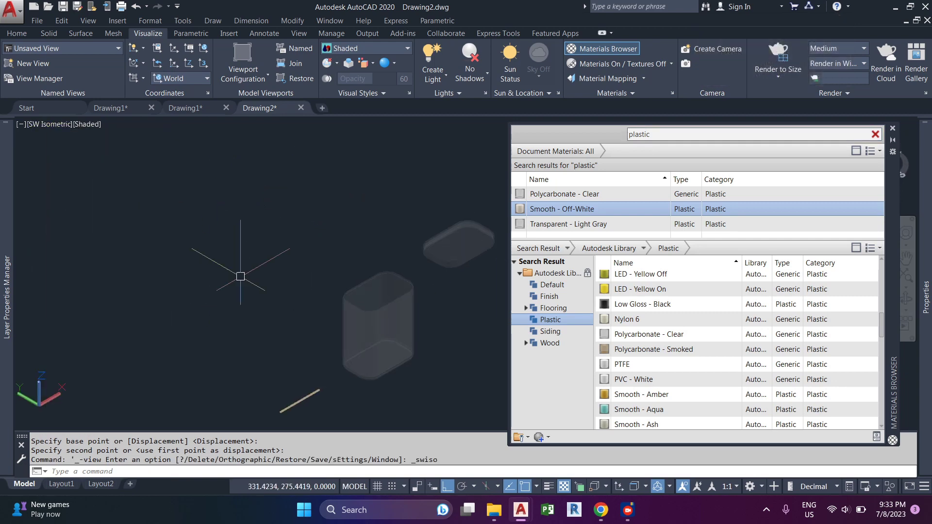
click(81, 33)
click(71, 49)
scroll(190, 217, down, 4)
click(210, 394)
click(255, 143)
scroll(249, 276, up, 3)
- Search the materials for "wood" and assign Beechwood - Natural from the Flooring category to the planar surface
click(275, 293)
text(w)
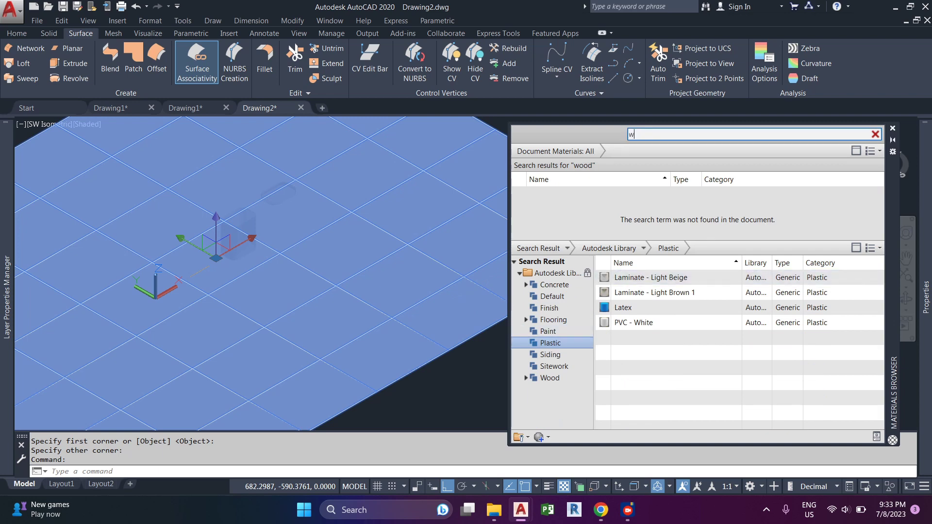
text(oodood)
click(553, 320)
scroll(728, 355, down, 5)
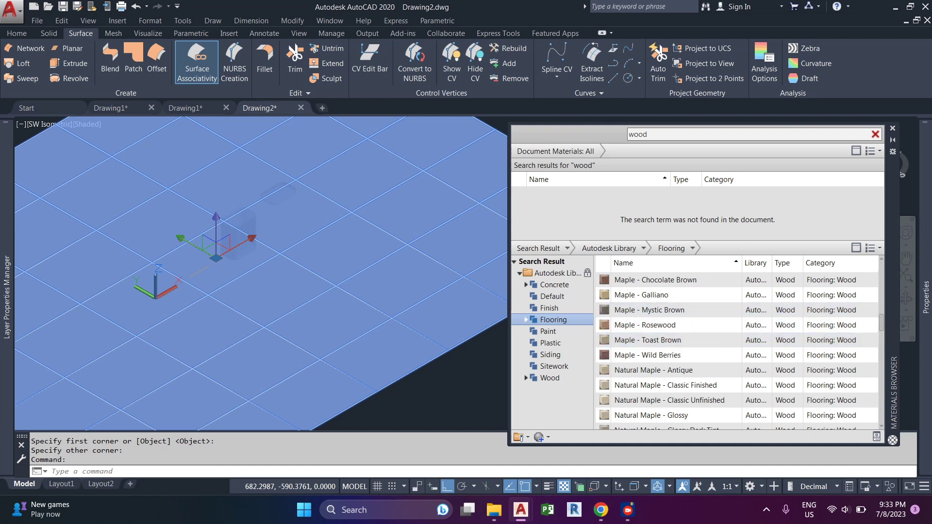
scroll(640, 327, down, 10)
scroll(640, 327, up, 15)
right_click(640, 327)
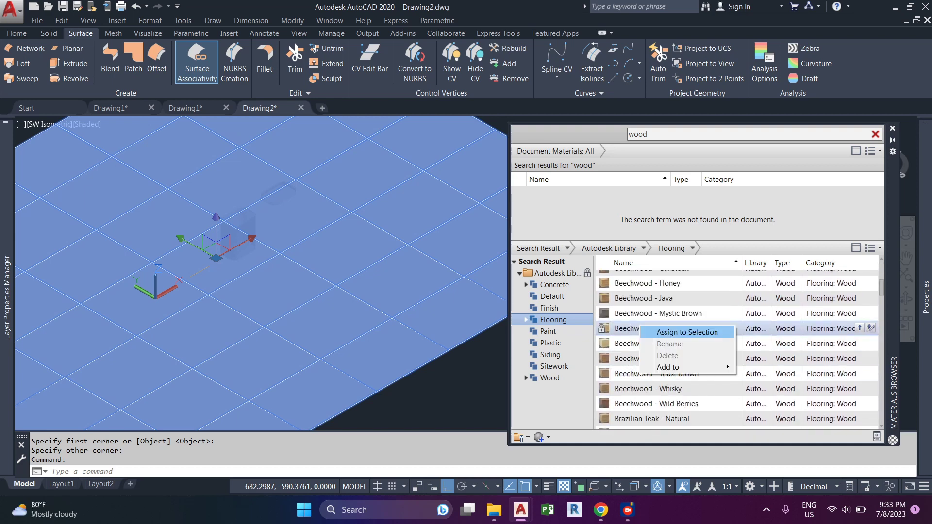
click(679, 332)
scroll(327, 278, down, 3)
scroll(242, 248, up, 2)
scroll(249, 291, up, 10)
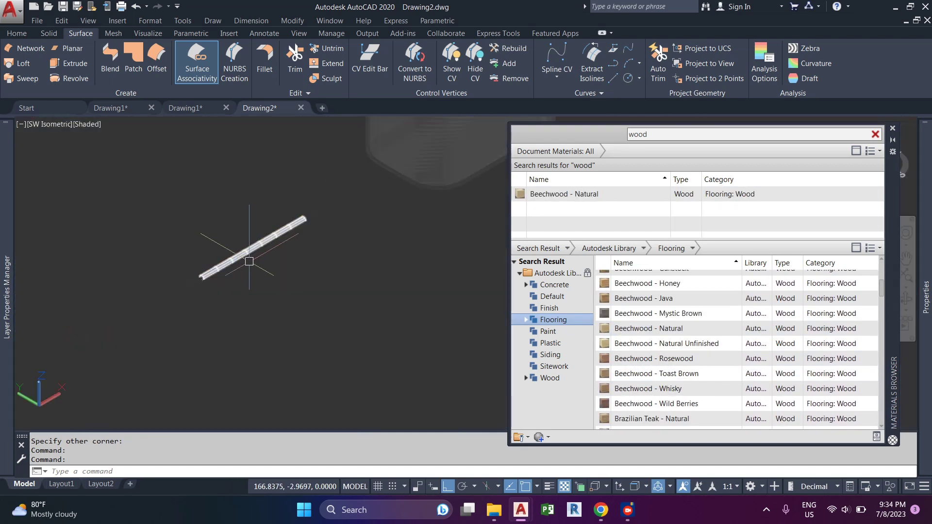
- Open the render environment and exposure settings and set a custom background with the colour RGB 128,128,255
click(148, 33)
click(825, 93)
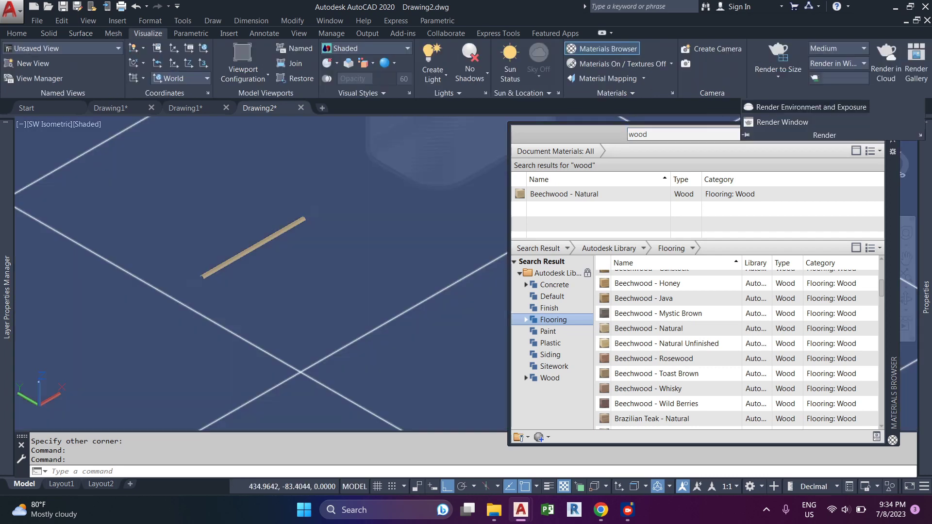
click(810, 106)
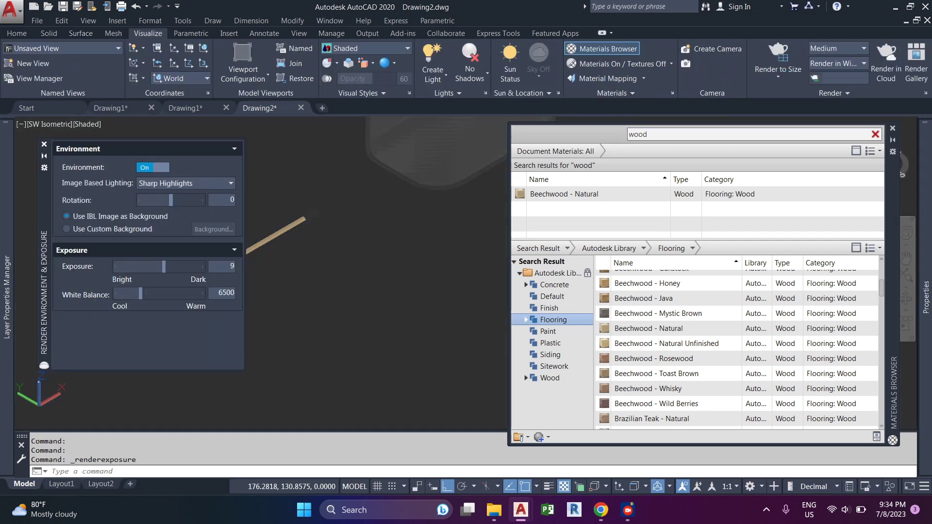
click(213, 229)
click(456, 160)
click(437, 179)
click(463, 320)
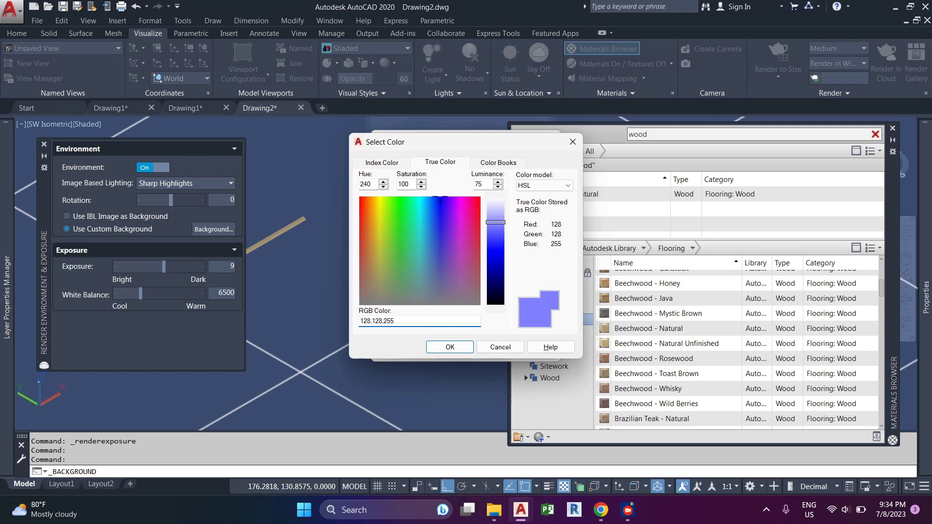
click(450, 347)
click(453, 351)
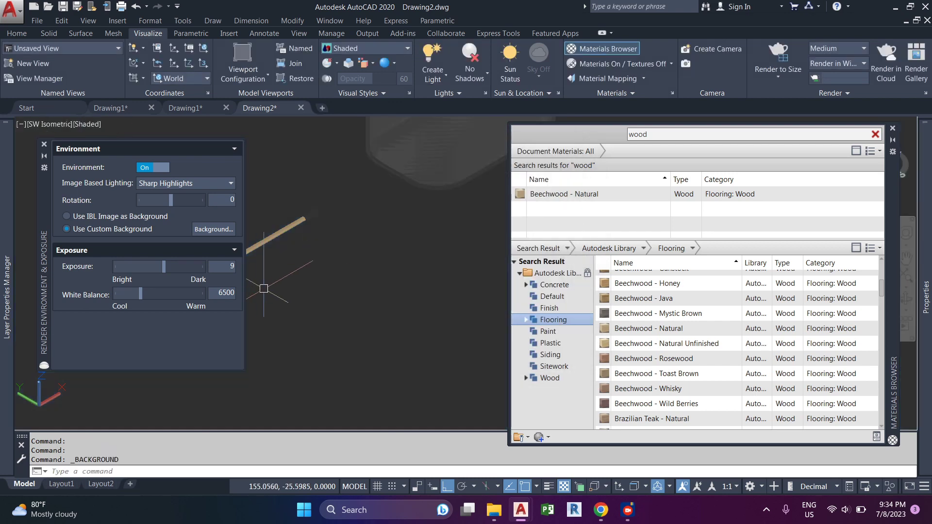
- Set the render size to 1920 x 1080 px - Full HDTV and the current render preset to High
click(925, 93)
click(858, 168)
click(810, 261)
click(858, 185)
click(786, 225)
- Render the bar and container on the wooden floor as a test, inspect the image and close the render
middle_drag(399, 239, 394, 271)
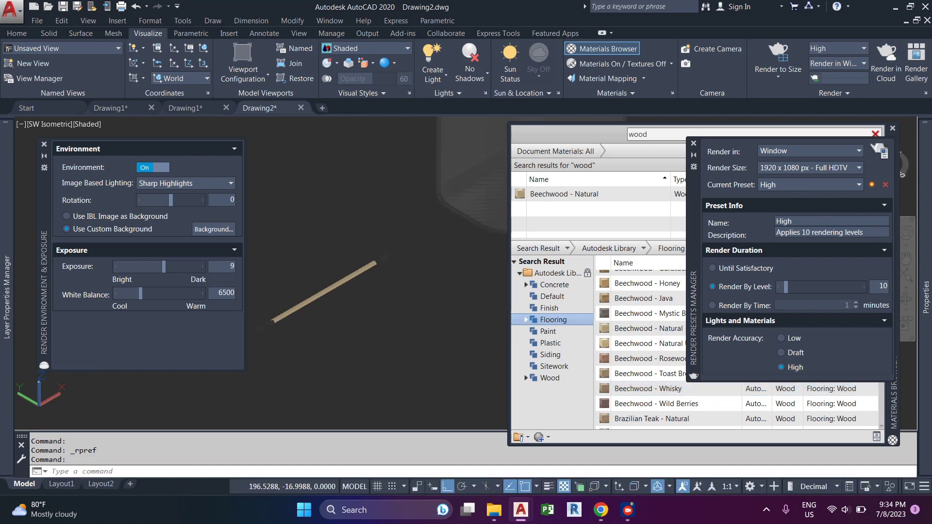
click(778, 53)
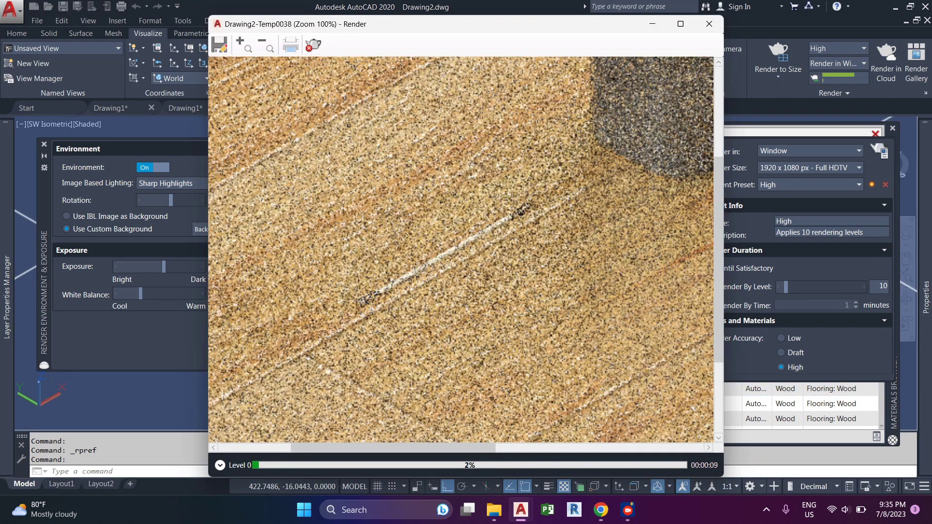
scroll(465, 254, down, 2)
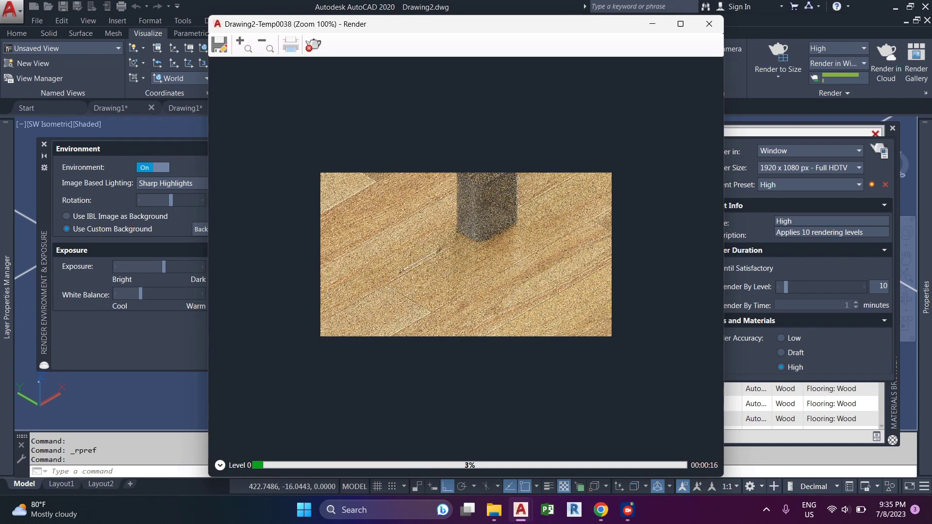
click(709, 24)
- Display the model in the Front view with the 2D Wireframe visual style
scroll(268, 327, up, 4)
click(280, 316)
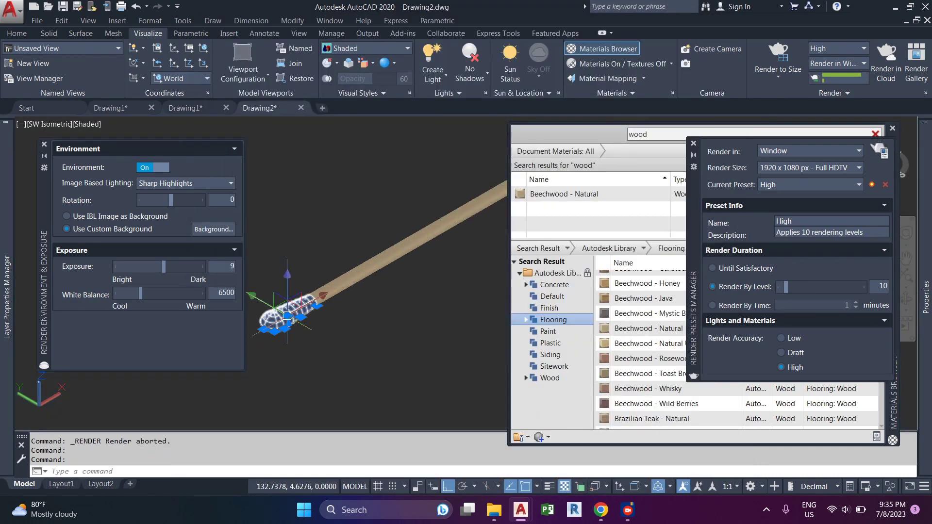
key(Escape)
scroll(352, 185, down, 2)
click(83, 125)
click(106, 154)
click(41, 125)
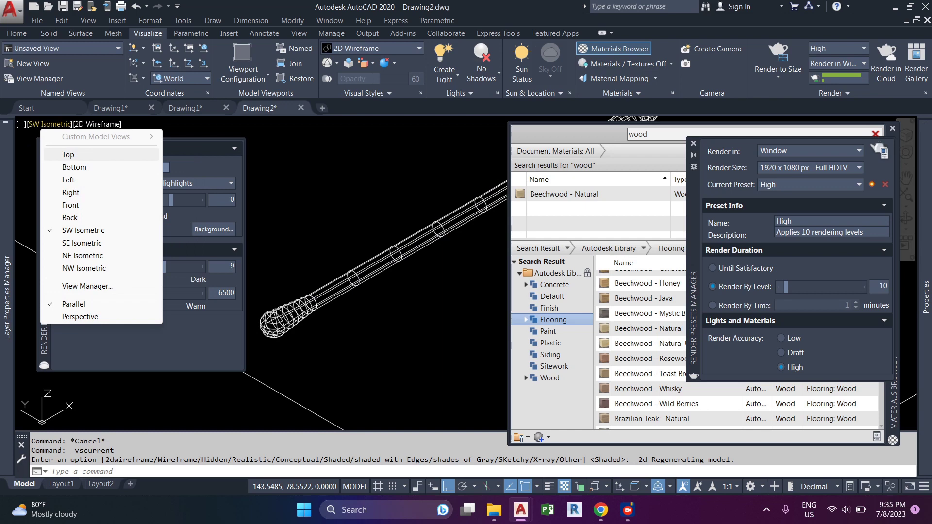
click(71, 205)
scroll(339, 262, down, 3)
scroll(388, 282, up, 4)
scroll(371, 265, down, 3)
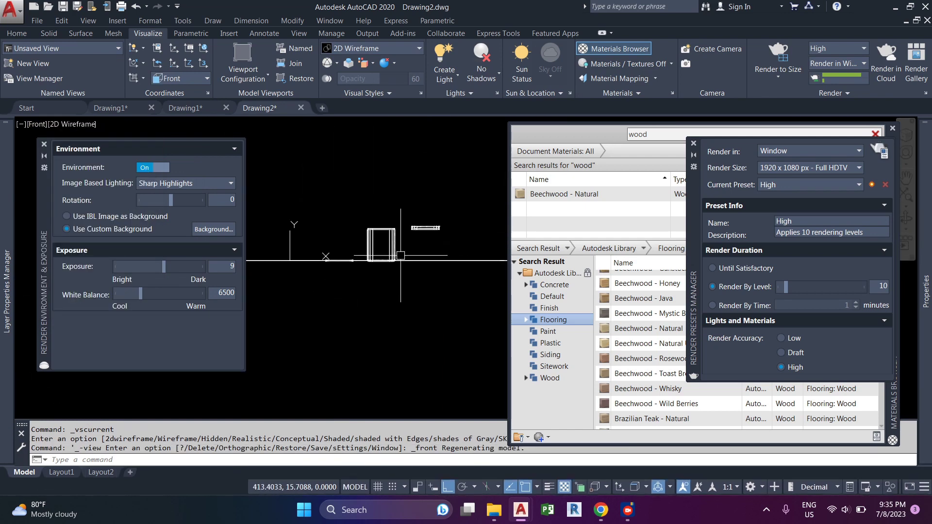
- Move the whole bar up by 2.5 in the Front view so that it rests on the floor surface
text(m)
key(Return)
scroll(382, 258, up, 5)
click(362, 248)
key(Return)
click(258, 246)
click(348, 257)
scroll(304, 283, down, 5)
key(Return)
drag(296, 270, 386, 310)
key(Return)
click(388, 320)
text(2.5)
key(Return)
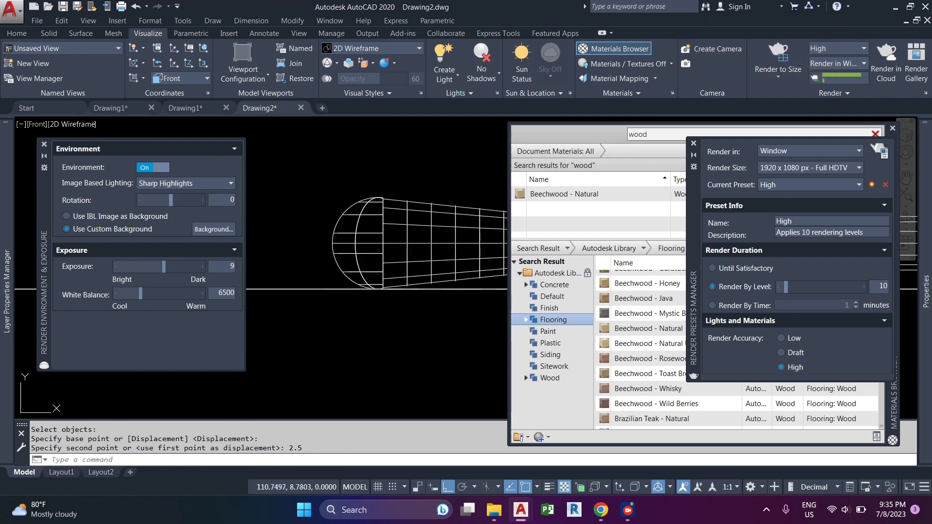
- Return to the SW Isometric view with the Shaded visual style
click(42, 125)
click(68, 229)
click(97, 124)
click(160, 203)
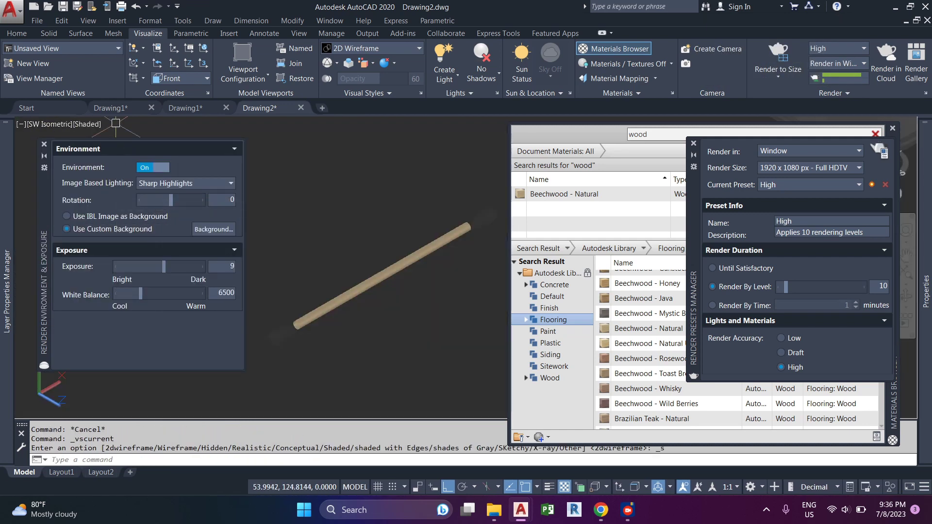
- Add the Smooth - White plastic to the document and assign Smooth - Off-White to the bar's two tips
click(485, 217)
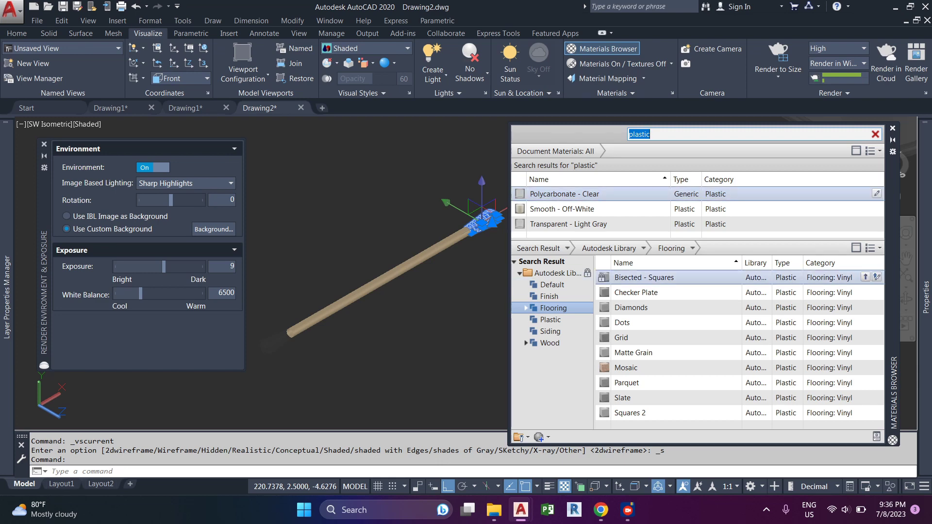
click(550, 320)
scroll(689, 338, down, 5)
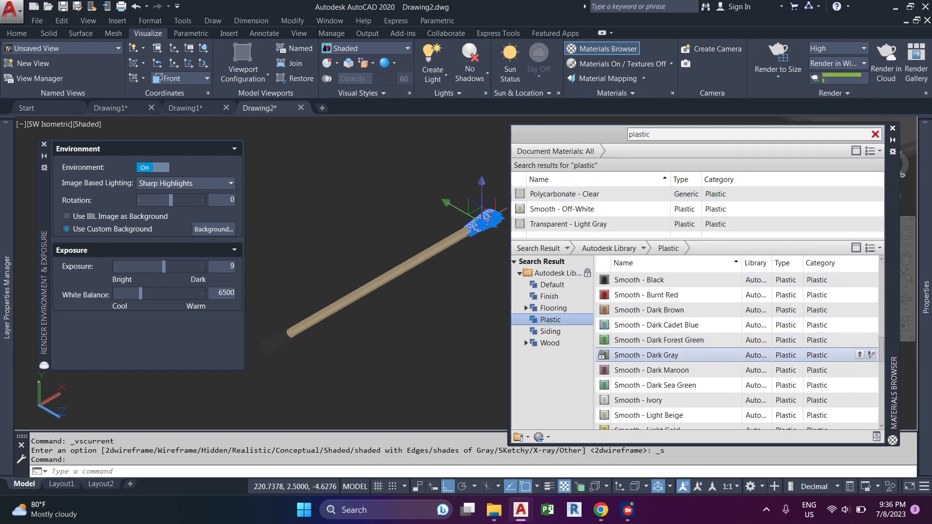
scroll(689, 359, down, 3)
drag(656, 408, 483, 252)
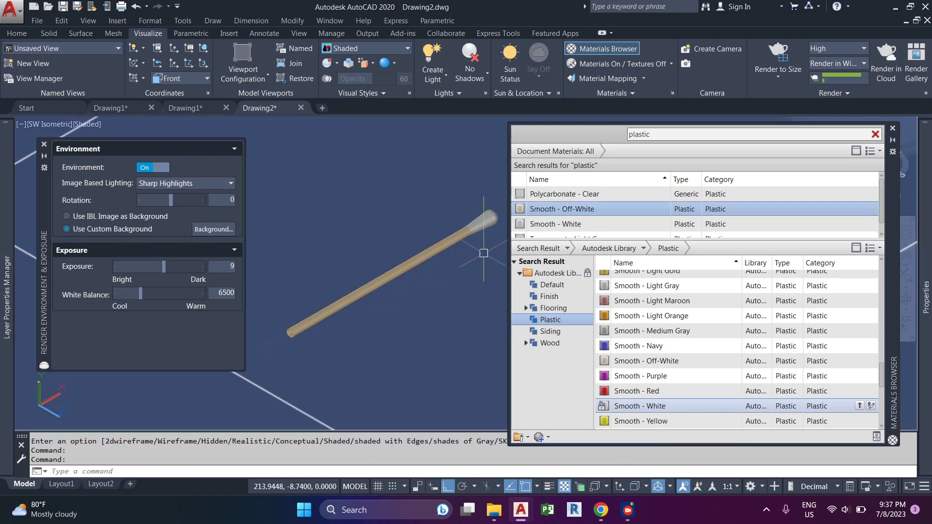
scroll(573, 213, down, 1)
click(573, 213)
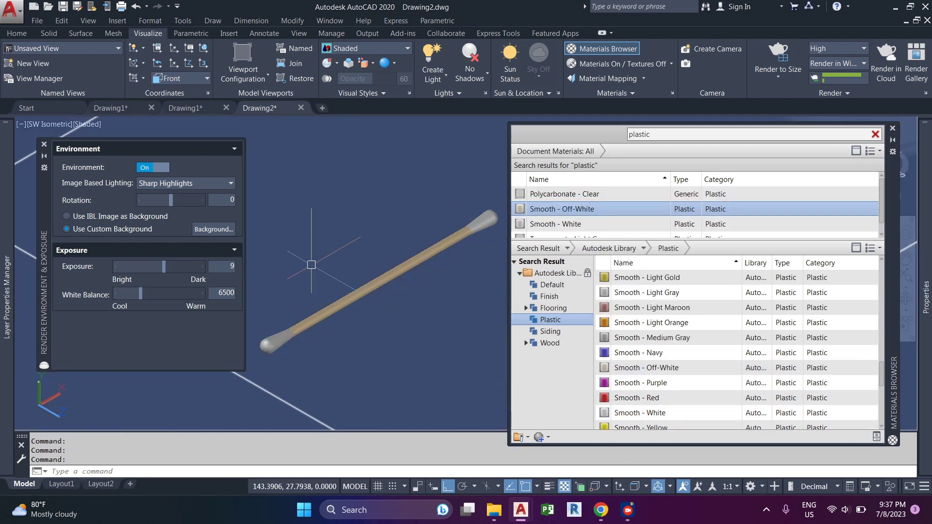
- Close the environment and materials palettes and display the model in the Top view with 2D Wireframe
scroll(258, 331, down, 4)
middle_drag(364, 299, 379, 289)
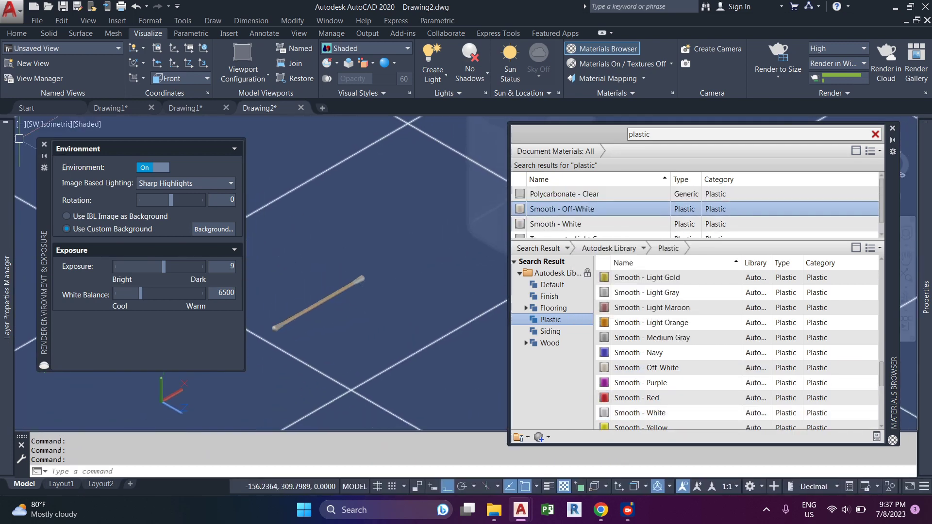
click(44, 144)
click(892, 128)
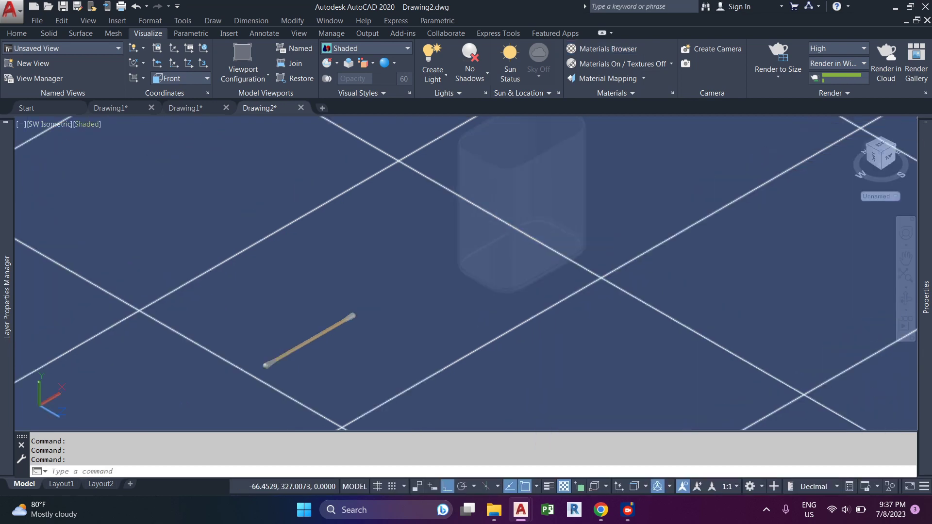
click(89, 124)
click(109, 154)
click(46, 125)
click(75, 154)
- Select the planar floor surface and hide it
click(385, 234)
click(326, 222)
click(182, 21)
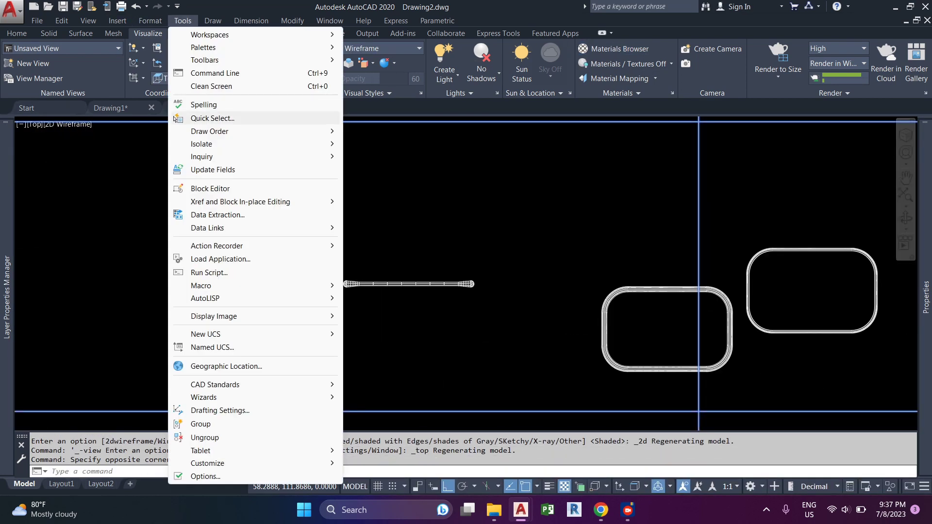
mouse_move(201, 144)
click(384, 158)
- Move the lid farther away from the container and bring the bar closer to the container
middle_drag(520, 329, 472, 305)
scroll(437, 280, down, 2)
middle_drag(414, 271, 273, 252)
text(m)
click(581, 327)
click(507, 254)
click(687, 316)
click(289, 266)
click(243, 235)
click(218, 248)
scroll(236, 278, up, 4)
click(241, 251)
key(Escape)
key(Escape)
- Shift the bar slightly down in the Top view and place a copy of it just below
text(c)
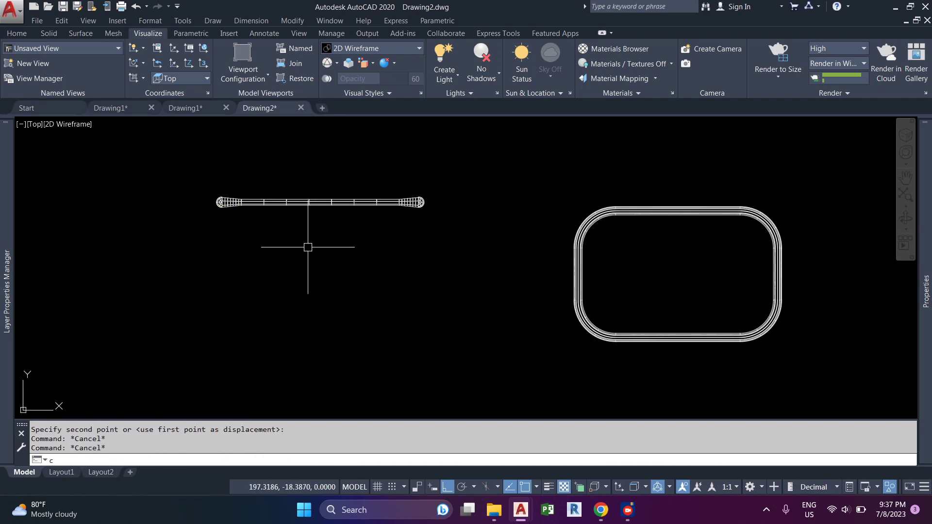
click(499, 235)
click(499, 269)
key(Escape)
key(Escape)
text(co)
click(485, 272)
click(488, 304)
key(Escape)
key(Escape)
key(Escape)
key(Escape)
- Rotate the copied bar freely about its right end with Ortho off so that it slopes
text(ro)
key(space)
click(420, 274)
key(F8)
click(473, 260)
key(Escape)
key(Escape)
key(Escape)
- Copy the sloping bar straight down below itself with Ortho on
text(c)
key(F8)
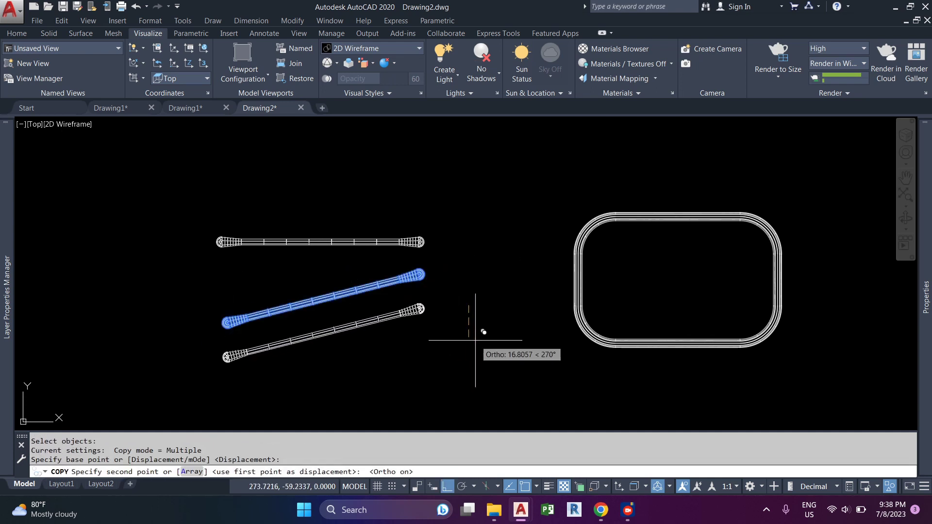
click(474, 353)
key(Escape)
key(Escape)
middle_drag(287, 341, 312, 316)
- Rotate the lowest bar to a slight opposite slope and move it straight up above the other bars
text(ro)
click(312, 317)
click(231, 394)
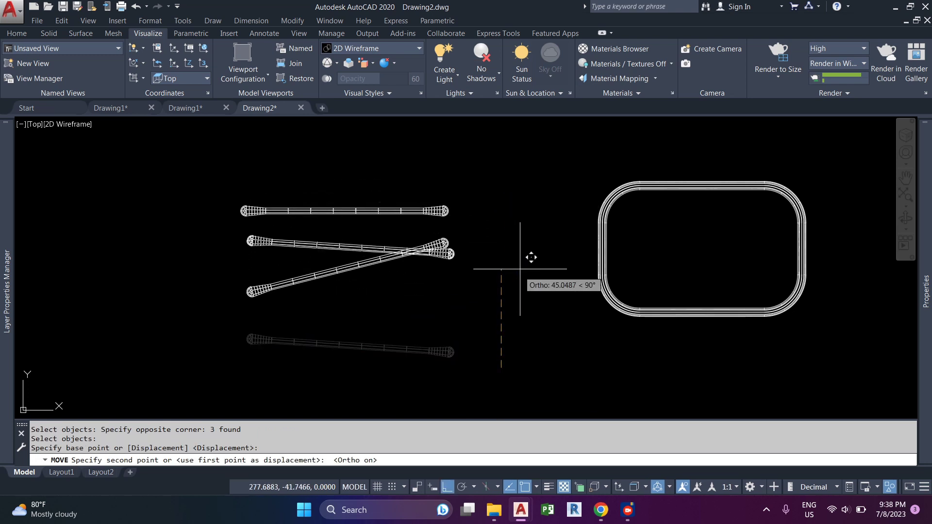
click(502, 195)
key(Escape)
key(Escape)
key(Escape)
- Place a copy of the straight bar, rotated 90°, between the other bars and the container
text(c)
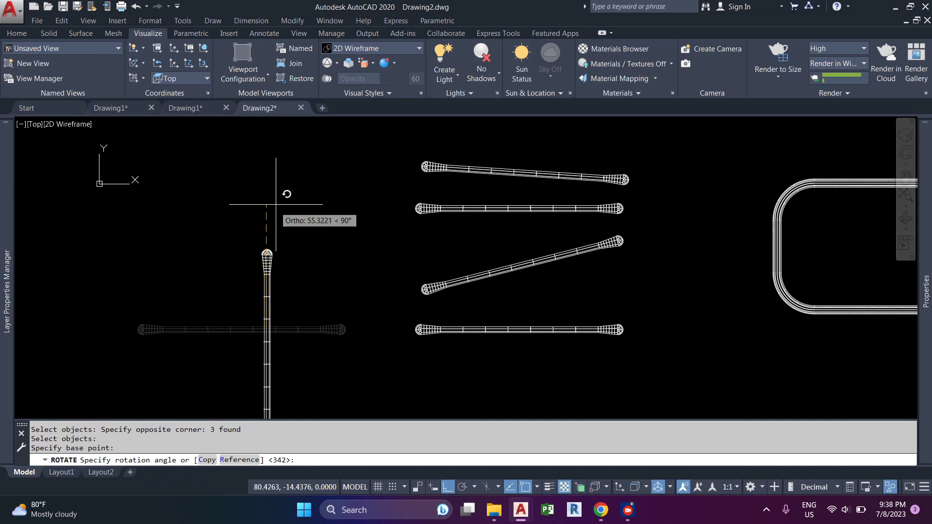
text(m)
key(Return)
click(227, 211)
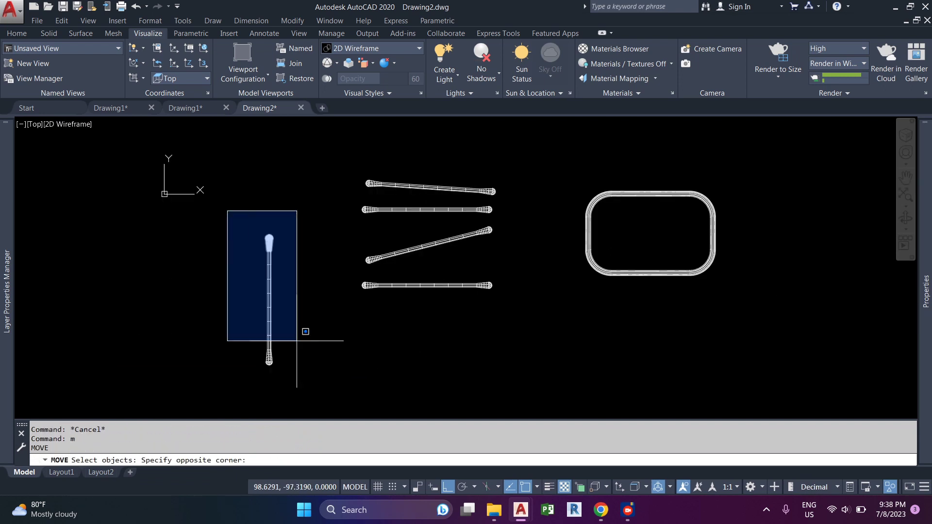
click(296, 340)
key(Return)
click(270, 300)
click(288, 224)
key(Escape)
- Tilt the upright bar about its lower end with Ortho off
text(ro)
key(Return)
click(455, 185)
click(497, 372)
key(Return)
click(484, 340)
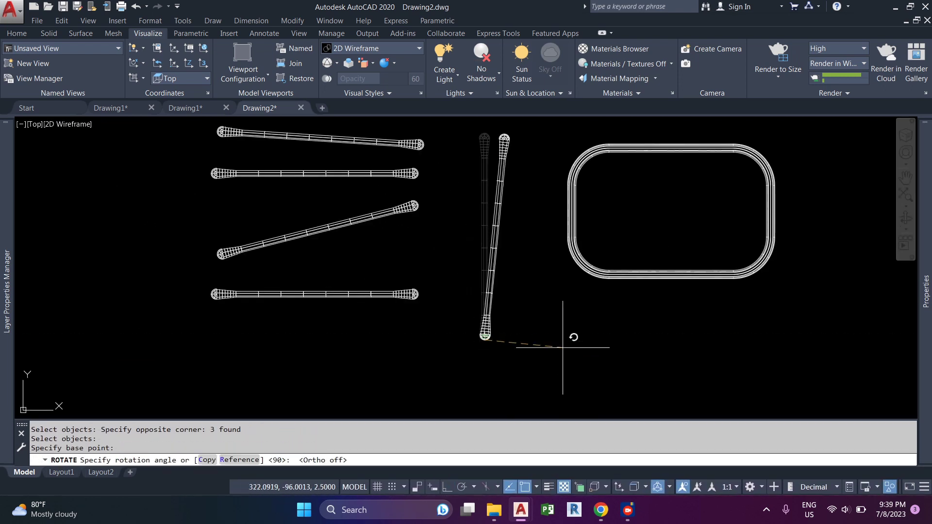
- Copy the tilted bar to the far left and rotate the copy about its lower end to lean the opposite way
key(Return)
click(440, 142)
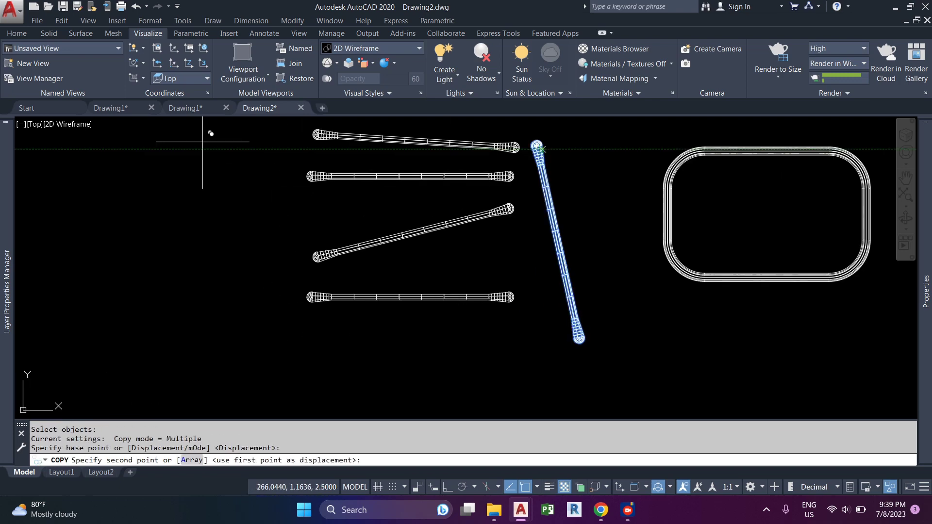
click(135, 156)
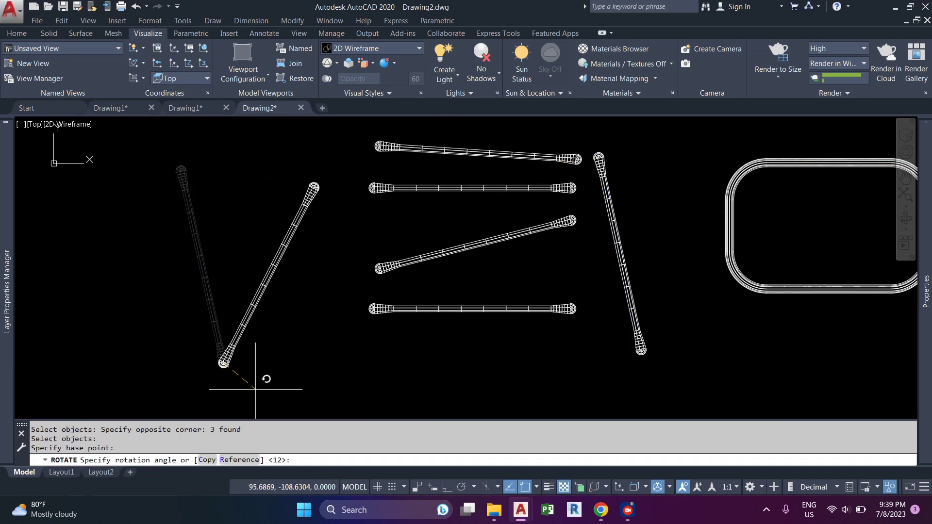
click(255, 389)
scroll(253, 334, down, 2)
key(Escape)
key(Escape)
key(Escape)
- Move the leaning copy from the far left so that it crosses over the group of bars
click(262, 370)
key(Return)
middle_drag(183, 319, 178, 265)
click(277, 340)
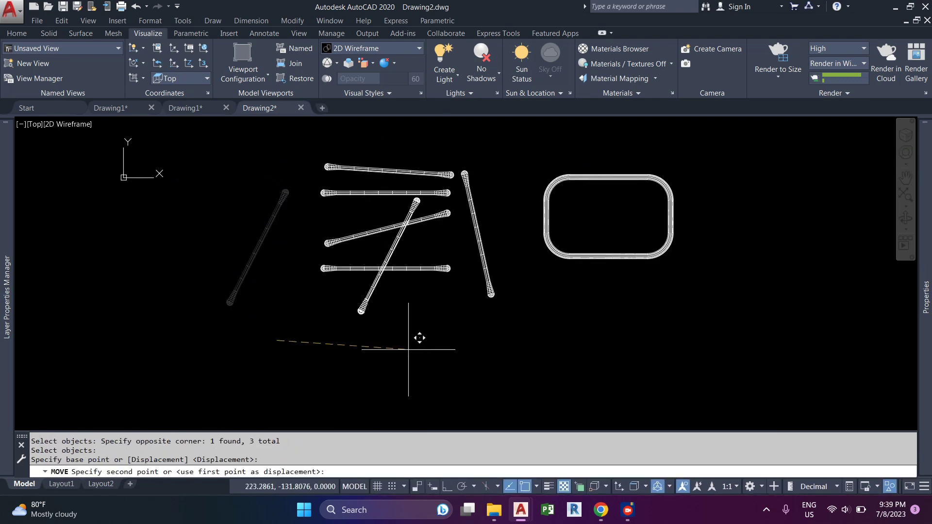
key(Return)
click(388, 324)
click(358, 294)
scroll(398, 246, up, 2)
middle_drag(381, 251, 388, 294)
- Shift the crossing bar a little farther left across the other bars
key(Escape)
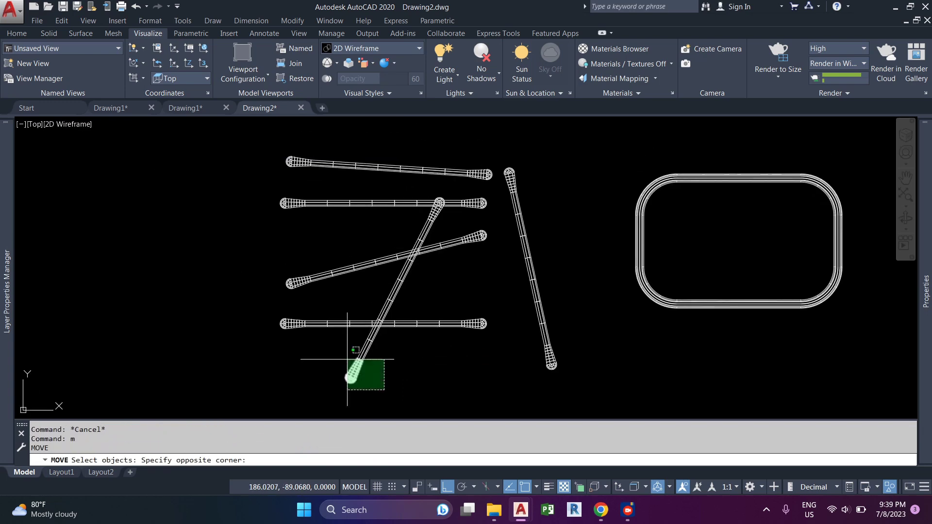
click(416, 281)
key(Return)
scroll(328, 282, down, 3)
scroll(346, 291, up, 3)
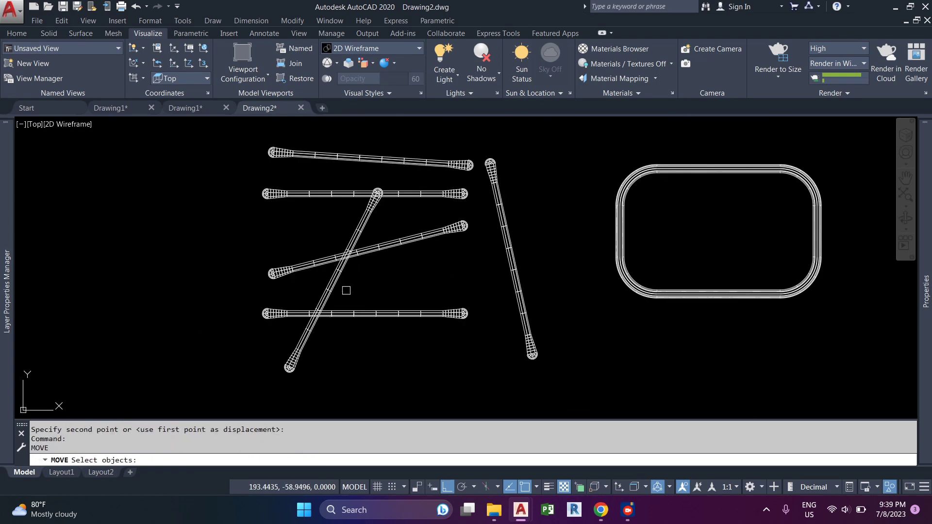
- In the SW Isometric view, raise the crossing bar by 3 above the bars beneath it
click(76, 230)
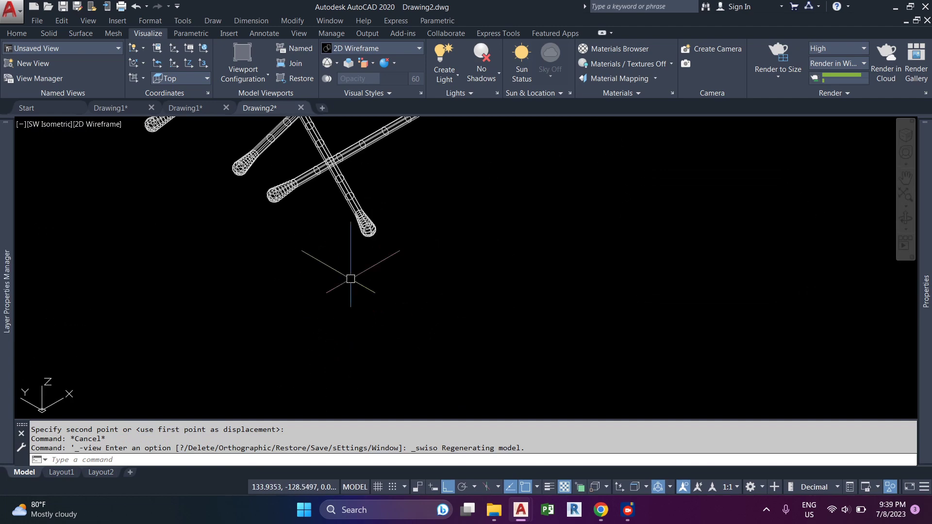
key(space)
click(412, 337)
click(370, 295)
click(338, 183)
key(Escape)
key(Escape)
key(Escape)
- Copy one of the bars to the empty area in front of the group and the container
scroll(480, 236, down, 3)
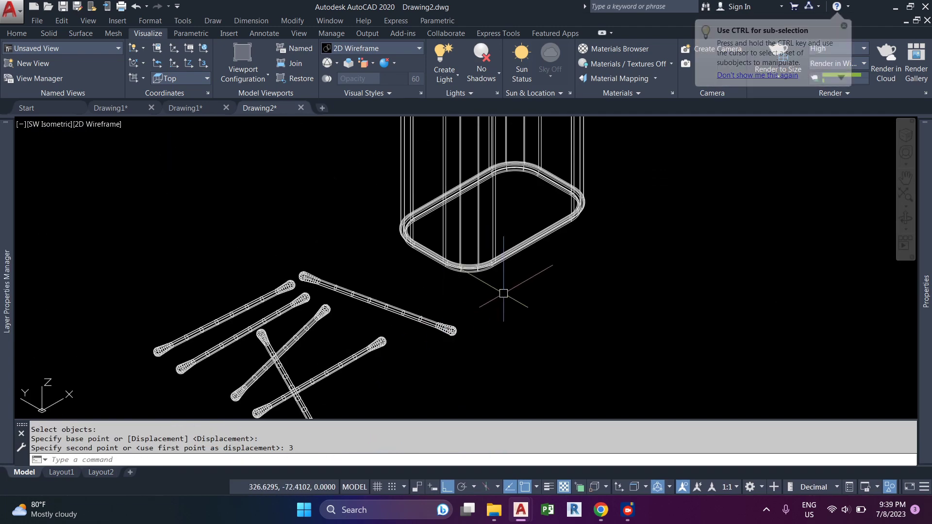
text(c)
click(348, 280)
scroll(348, 280, down, 3)
click(425, 342)
key(Escape)
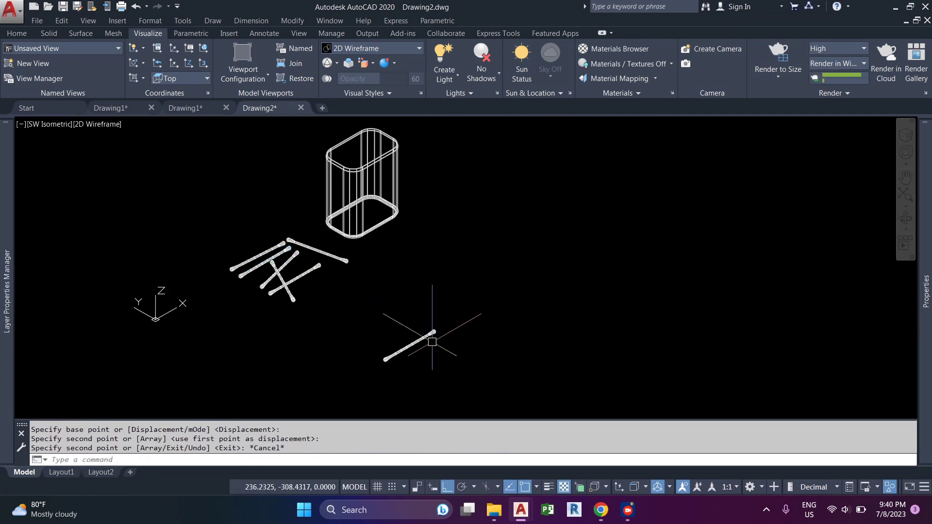
- With the UCS set to Front, rotate the new bar copy in front of the group so that it stands upright
click(459, 164)
key(Escape)
key(Escape)
key(Escape)
text(ro)
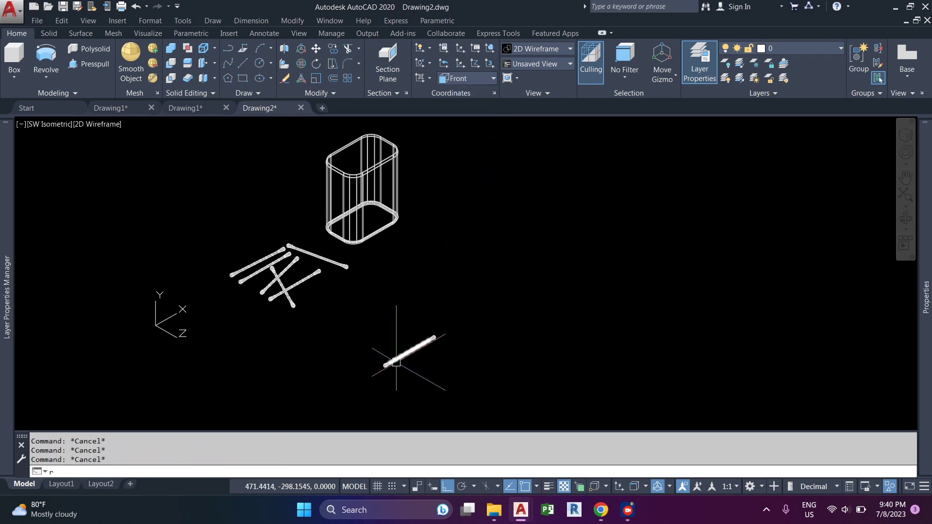
click(406, 373)
click(378, 350)
click(422, 327)
click(444, 348)
key(space)
- Move the upright bar by its lower tip into the container
text(m)
drag(369, 301, 402, 373)
key(space)
scroll(389, 370, up, 3)
click(383, 365)
scroll(389, 340, up, 6)
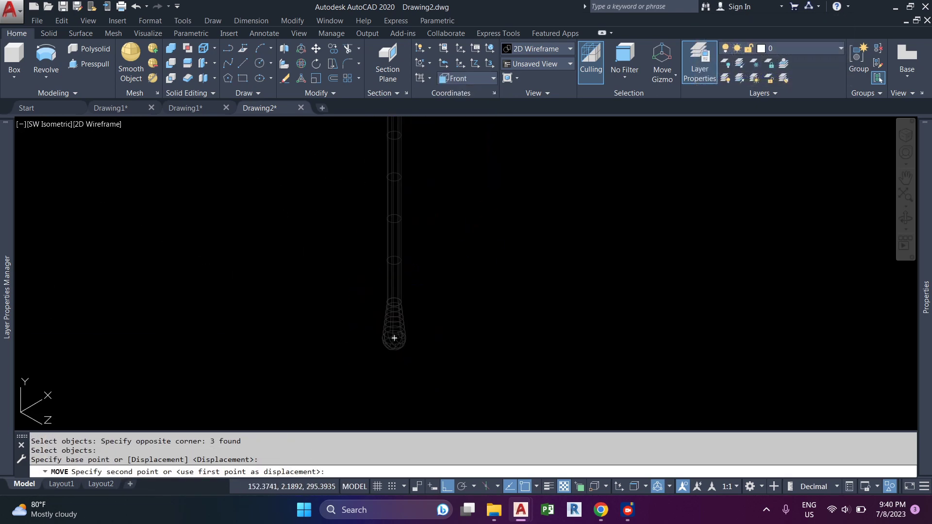
key(F8)
key(Escape)
- In the Front view, adjust the upright bar's height so that its lower tip sits on the container's floor
scroll(355, 180, down, 5)
click(48, 124)
click(73, 208)
key(Escape)
key(Escape)
scroll(142, 330, down, 2)
text(m)
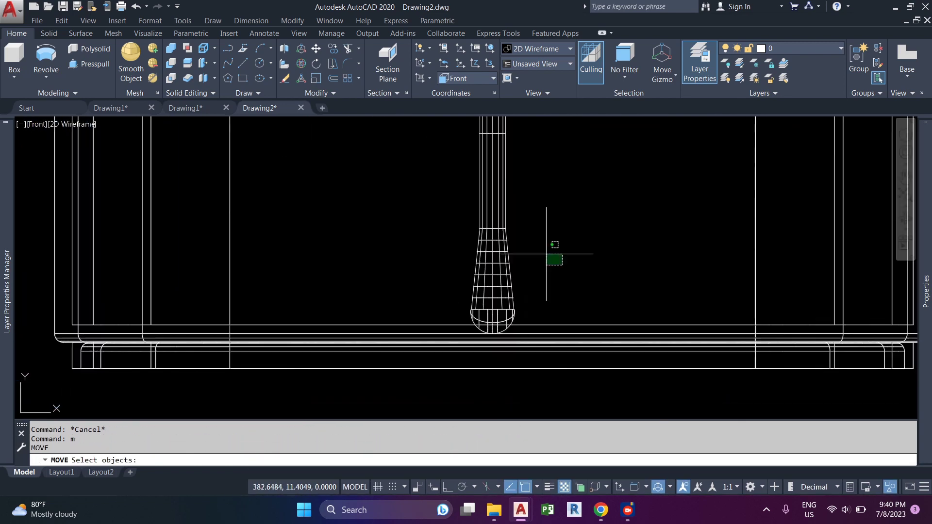
scroll(485, 297, down, 8)
click(472, 182)
key(Escape)
click(474, 183)
drag(455, 163, 483, 229)
drag(456, 285, 485, 318)
key(space)
scroll(476, 305, up, 10)
click(353, 362)
click(352, 324)
- In the Top view, move the upright bar close to the inside of the container's back wall
scroll(394, 339, down, 10)
click(38, 124)
click(58, 154)
key(Escape)
scroll(300, 228, up, 6)
text(m)
key(space)
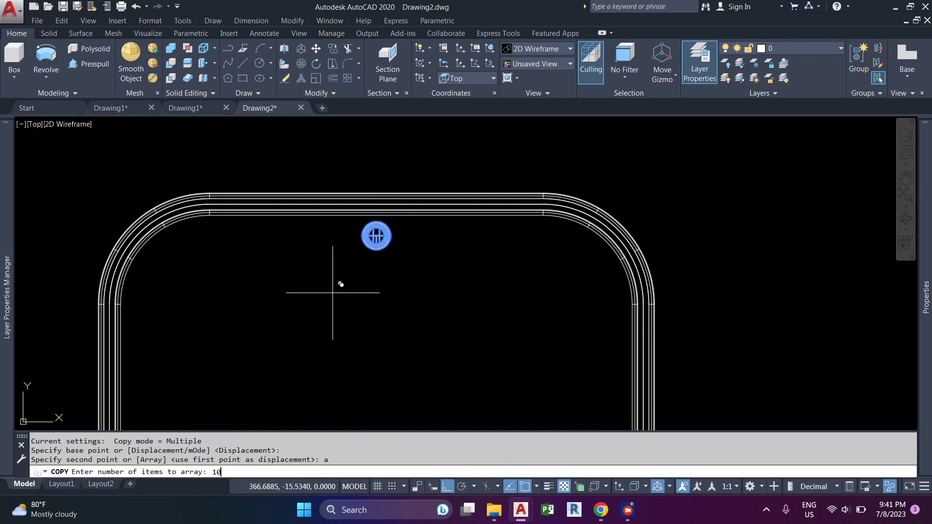
- Array 10 items of the upright bar along the back wall at a spacing of 5, and erase the surplus bars
text(5)
key(Return)
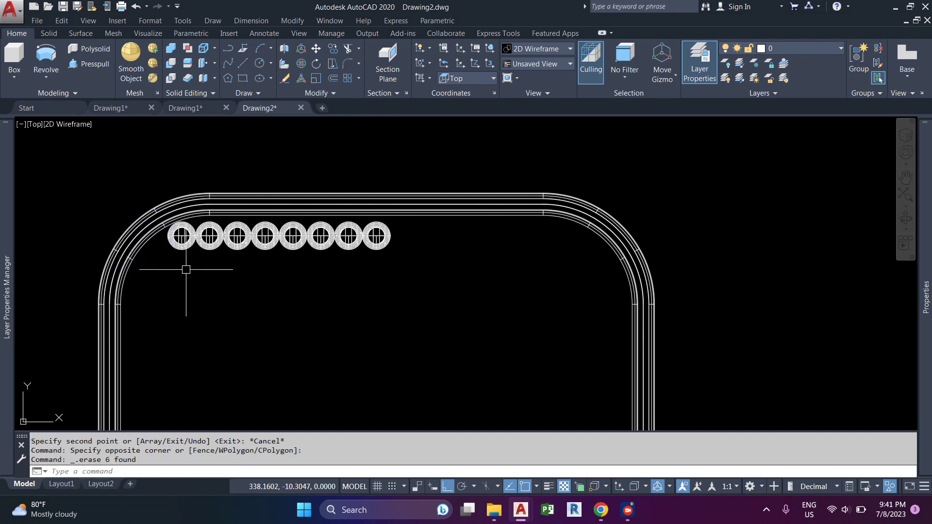
key(Escape)
scroll(353, 238, up, 3)
scroll(404, 272, down, 3)
- Extend the row of bars toward the opposite side of the back wall, and erase the surplus bars at its end
key(Return)
click(401, 252)
key(Return)
scroll(401, 253, up, 2)
click(422, 287)
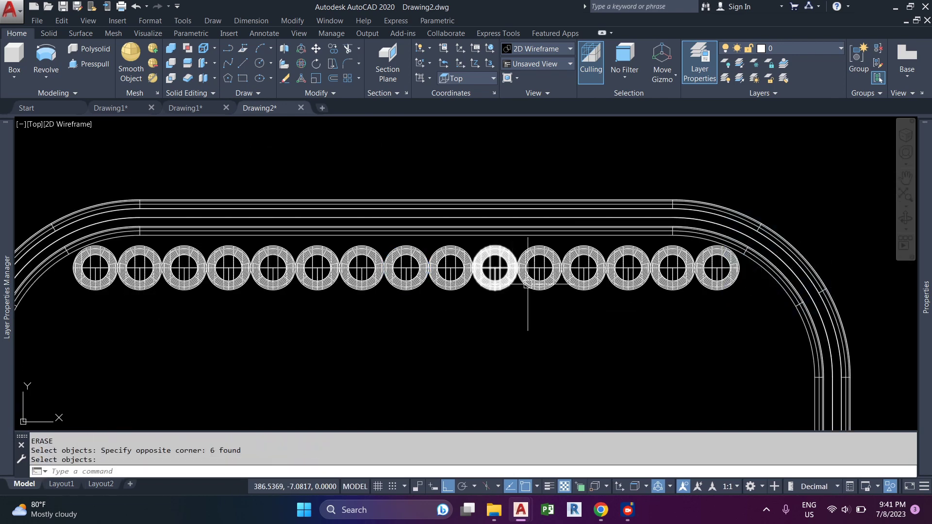
key(Return)
- Copy the whole row of bars by 5 toward the container's front to make a second row
scroll(526, 291, down, 3)
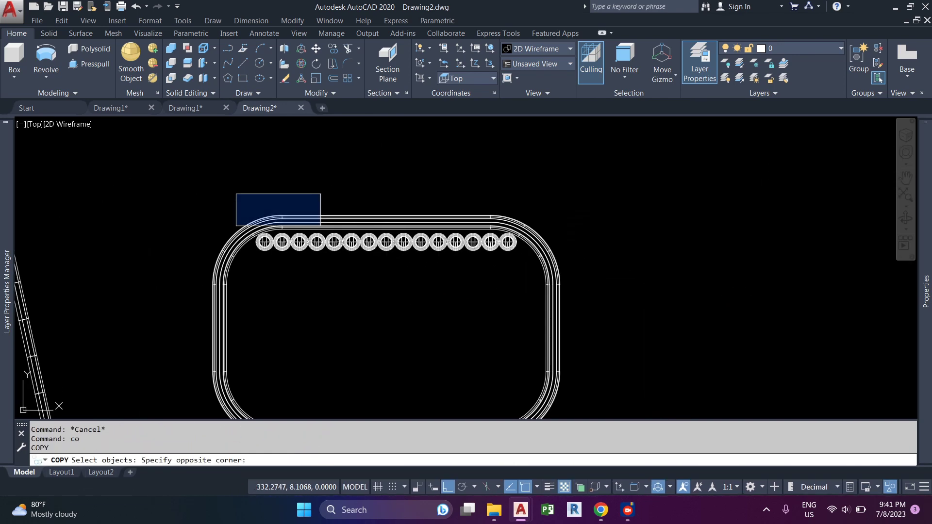
scroll(637, 287, up, 2)
text(5)
key(Return)
key(Escape)
- Shift the second row sideways by 2.5 so that its bars are staggered against the first row
scroll(424, 239, up, 4)
middle_drag(440, 264, 471, 268)
key(Escape)
key(Escape)
scroll(499, 288, down, 4)
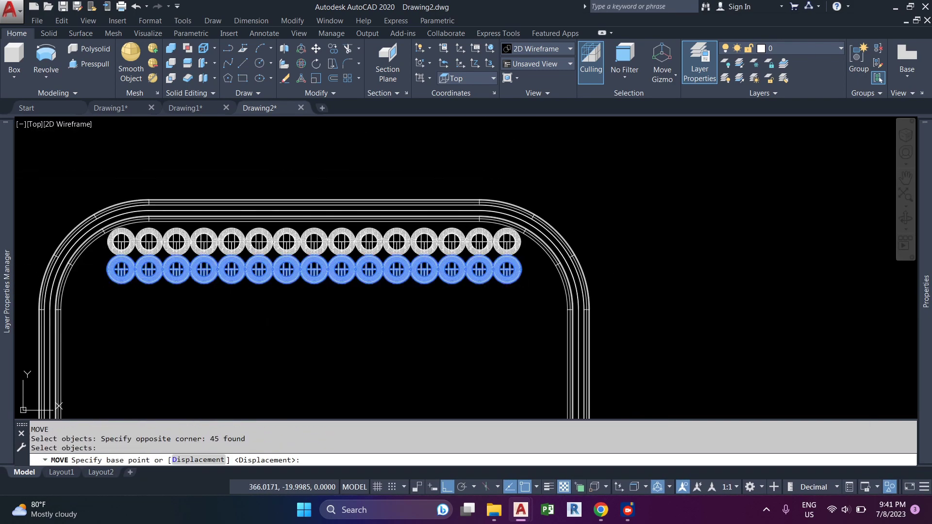
click(263, 327)
text(2.5)
- Move the second row toward the first so that its bars nest into the gaps
click(113, 262)
scroll(512, 284, up, 4)
key(Return)
click(536, 297)
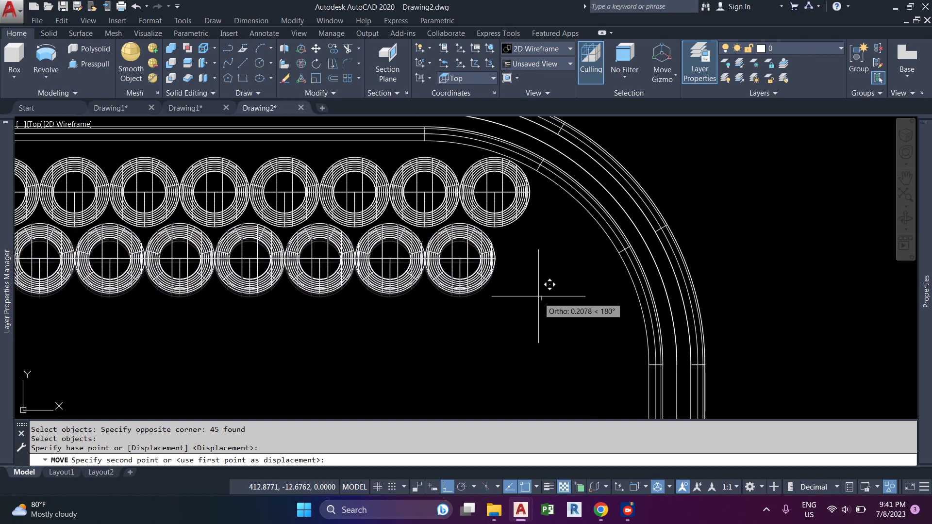
click(538, 291)
key(Escape)
- Erase the outermost bar of the second row that overlaps the container's rounded corner
scroll(556, 279, down, 6)
scroll(295, 279, up, 6)
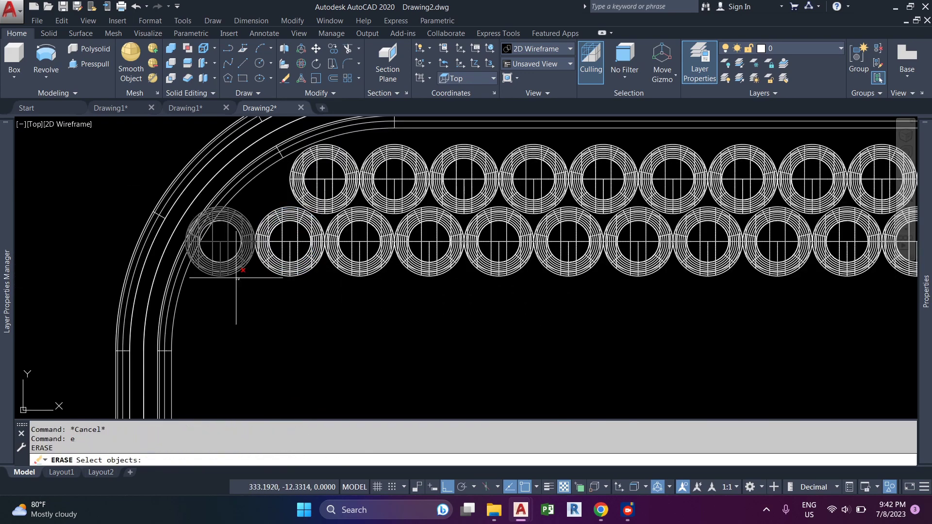
click(236, 278)
key(Return)
key(Escape)
- Copy the end bar of the second row outward by 5 to complete the opposite end
scroll(234, 262, down, 6)
scroll(452, 250, up, 6)
text(co)
key(Return)
click(584, 383)
click(497, 278)
key(Escape)
scroll(628, 339, down, 3)
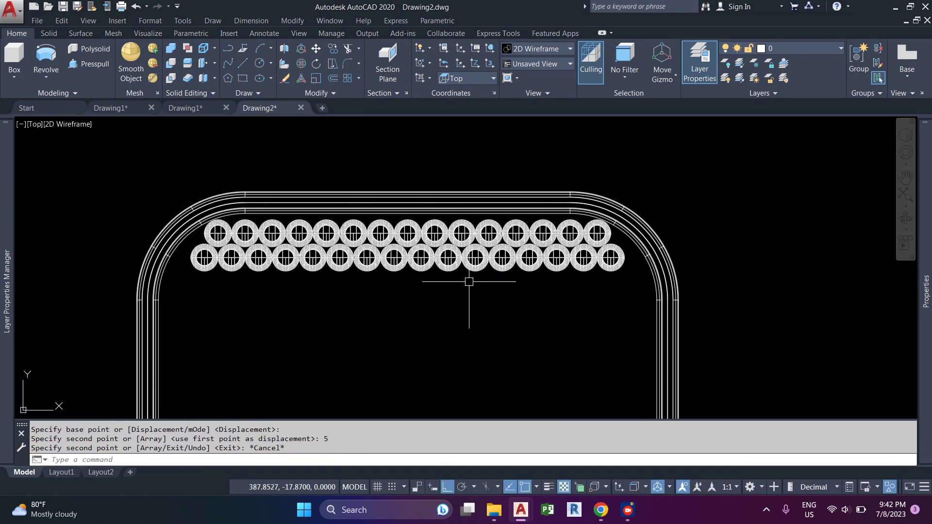
- Mirror the first row of bars across the second row's centerline, keeping the original row
key(Escape)
text(mi)
key(Return)
scroll(622, 205, up, 6)
click(729, 273)
scroll(733, 270, down, 4)
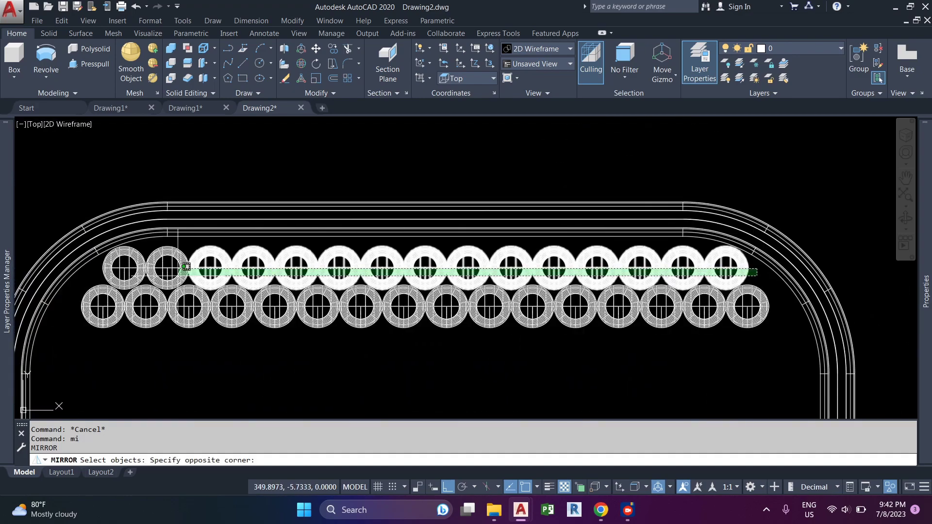
click(110, 263)
key(Return)
middle_drag(170, 302, 318, 276)
click(187, 281)
scroll(187, 281, down, 2)
click(179, 277)
key(Return)
scroll(190, 243, down, 4)
key(Escape)
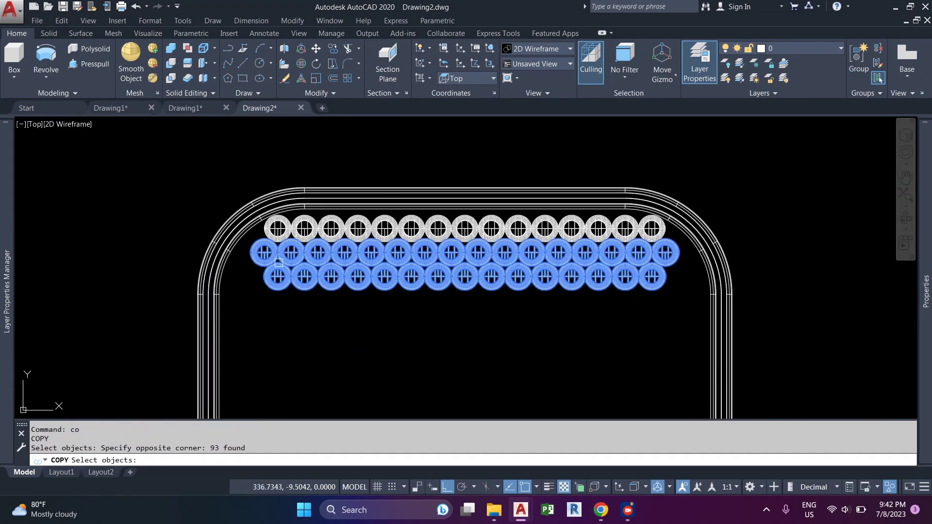
- Copy the second and third rows together repeatedly toward the front until the container is filled with nested bars
key(Return)
scroll(263, 252, up, 6)
click(327, 157)
scroll(335, 219, up, 2)
click(343, 182)
scroll(349, 210, down, 6)
click(351, 281)
scroll(347, 272, down, 4)
scroll(343, 296, up, 6)
click(331, 222)
scroll(332, 223, down, 5)
click(334, 271)
scroll(335, 272, down, 5)
scroll(337, 304, up, 5)
click(335, 305)
scroll(335, 304, down, 4)
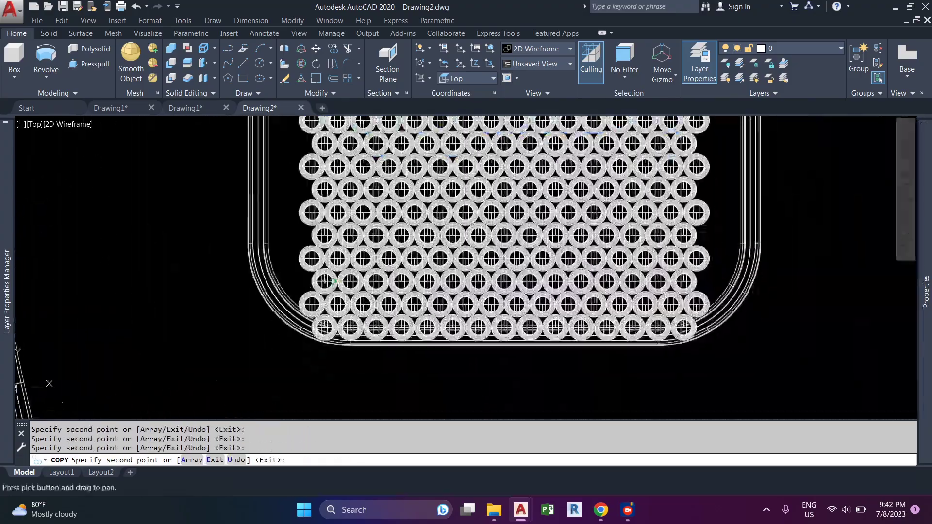
- Erase the surplus bars that run past the container's front wall or crowd its edge
key(Escape)
text(e)
key(Return)
click(185, 297)
click(873, 361)
key(Return)
click(780, 245)
middle_drag(571, 286, 543, 298)
scroll(101, 273, up, 5)
text(e)
key(Return)
click(89, 206)
click(198, 341)
key(Return)
- Copy the end bar of one row outward by 5 into the gap beside the container's side wall
scroll(222, 291, down, 8)
text(c)
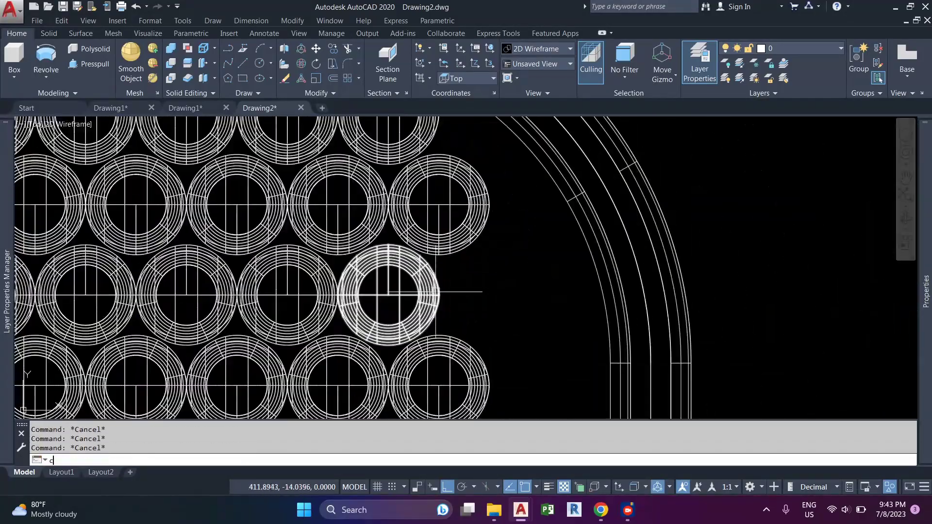
key(Return)
key(Return)
middle_drag(509, 340, 528, 183)
click(527, 252)
click(468, 227)
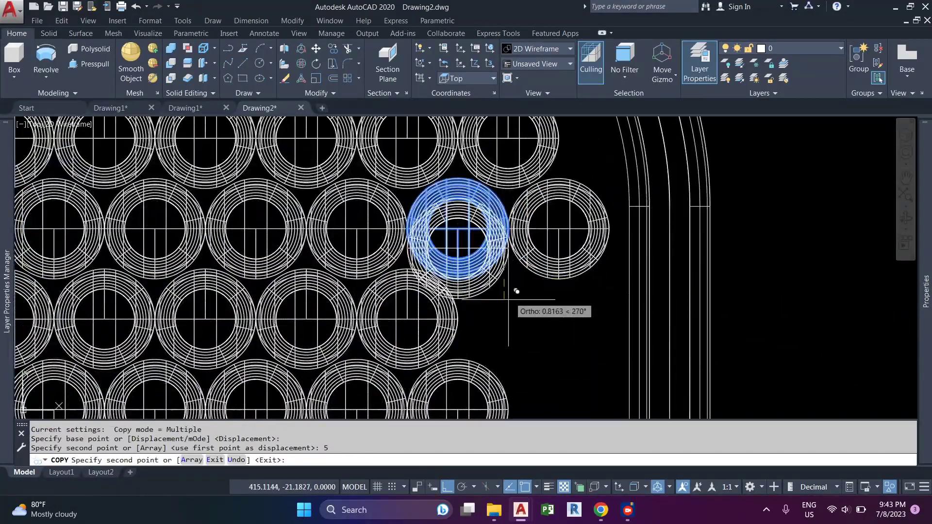
click(595, 322)
key(Escape)
- Copy the end bars of several more rows outward by 5 to fill the space beside the side wall
key(Return)
middle_drag(595, 418, 581, 321)
click(534, 341)
click(449, 316)
middle_drag(485, 378, 460, 253)
scroll(475, 340, down, 2)
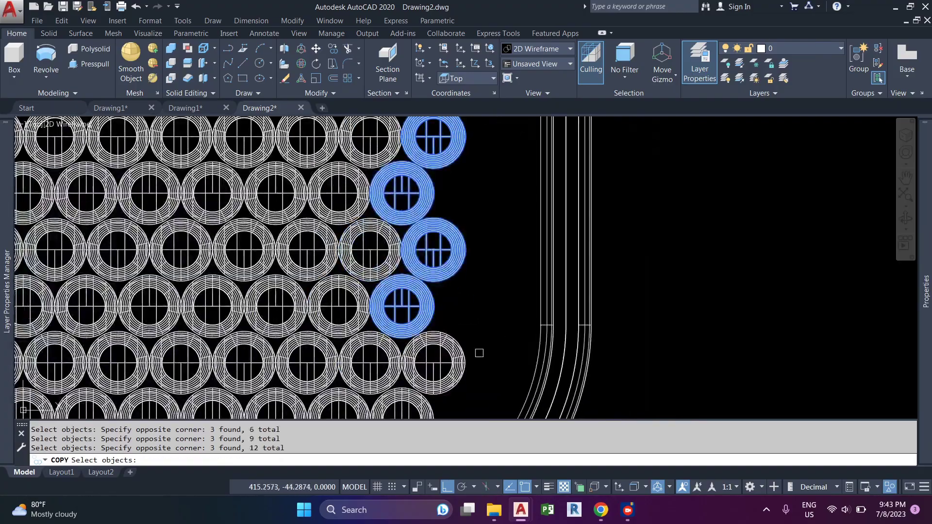
key(Return)
click(601, 306)
text(5)
key(Return)
key(Escape)
scroll(677, 293, down, 3)
scroll(490, 351, up, 5)
key(Escape)
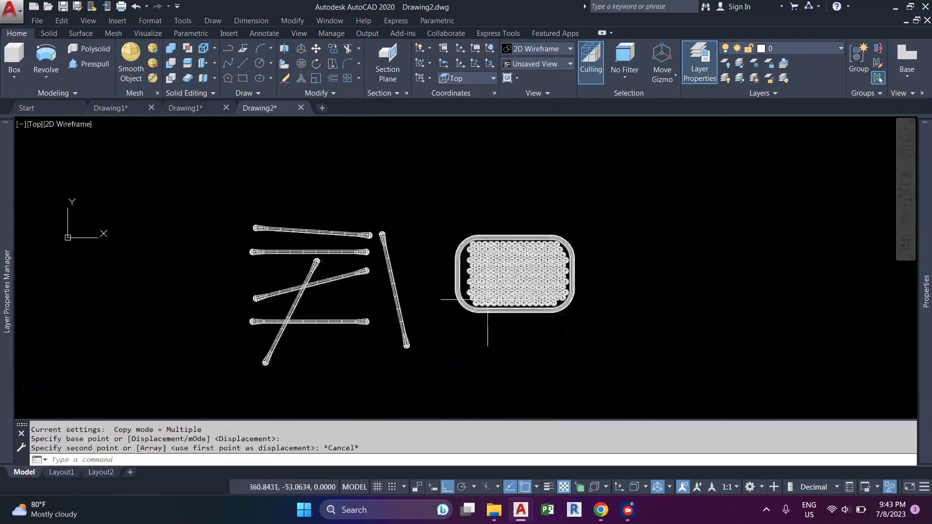
- Copy the end bars of the shorter rows outward by 5 to fill the gaps beside the opposite side wall
key(Escape)
key(Escape)
scroll(451, 235, up, 5)
text(co)
key(Return)
click(466, 203)
click(437, 228)
middle_drag(451, 218, 427, 185)
click(426, 227)
click(416, 172)
scroll(457, 225, up, 4)
click(476, 252)
click(466, 272)
click(347, 218)
click(374, 225)
scroll(369, 209, down, 2)
click(344, 201)
click(417, 299)
click(391, 287)
scroll(357, 261, down, 2)
scroll(426, 333, down, 4)
middle_drag(426, 332, 515, 397)
key(Return)
click(373, 259)
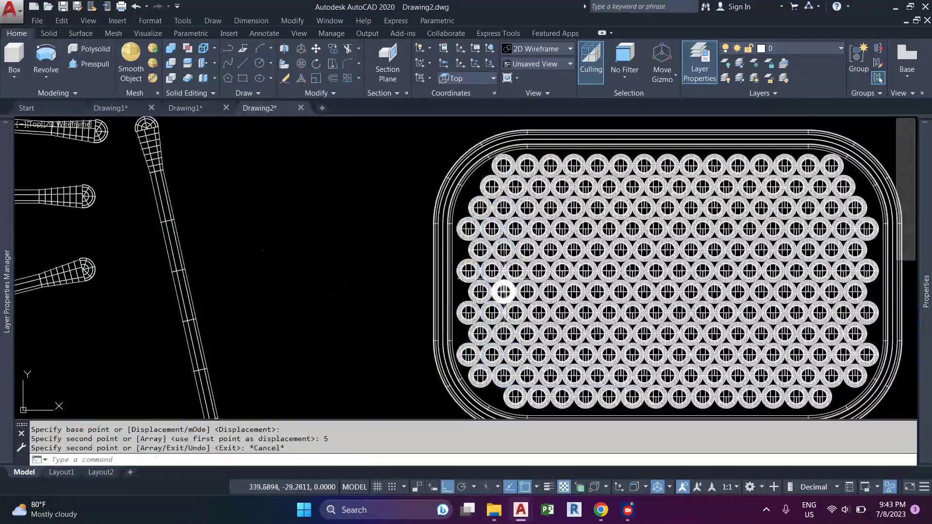
- Check the filled container and its bar tips in the SW Isometric view
scroll(503, 292, down, 6)
click(34, 125)
click(83, 229)
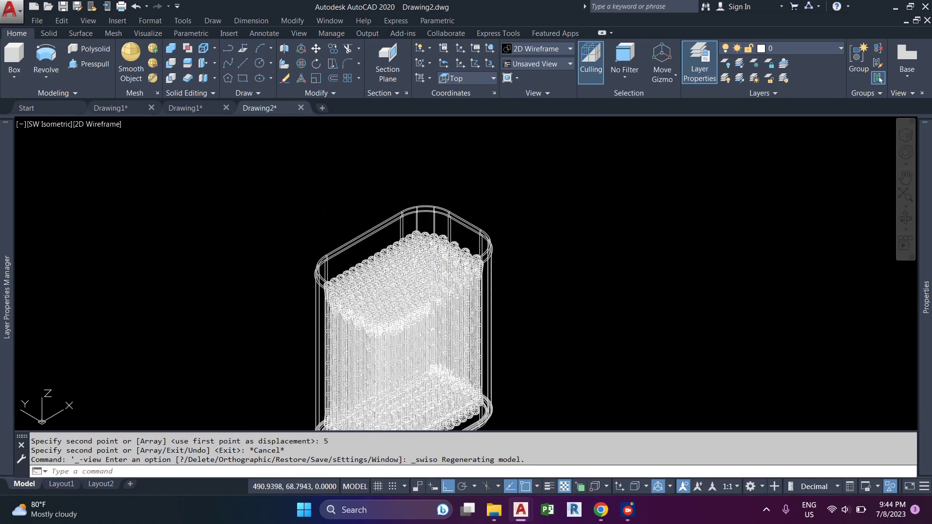
scroll(443, 312, down, 2)
scroll(425, 312, up, 8)
key(Escape)
key(Escape)
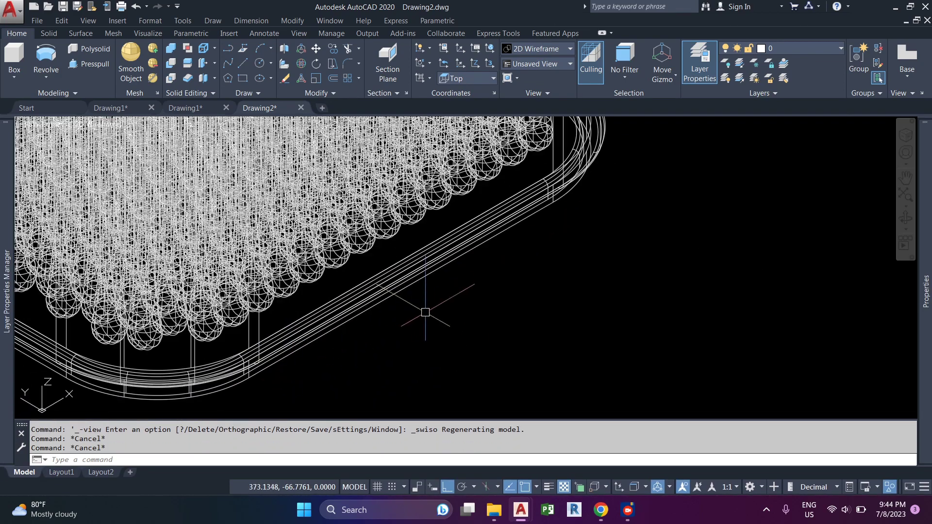
click(411, 284)
scroll(411, 285, down, 10)
click(451, 286)
key(Return)
key(m)
key(Return)
drag(478, 243, 444, 211)
scroll(453, 233, up, 10)
key(Return)
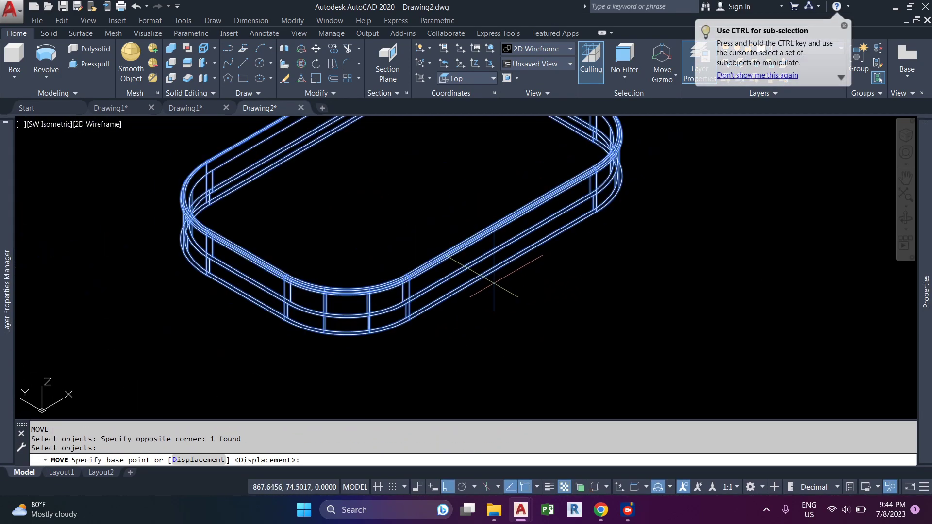
key(Escape)
- Examine the lid in the Shaded, Realistic and Shades of Gray visual styles and return to 2D Wireframe
scroll(496, 264, down, 3)
click(97, 124)
click(141, 213)
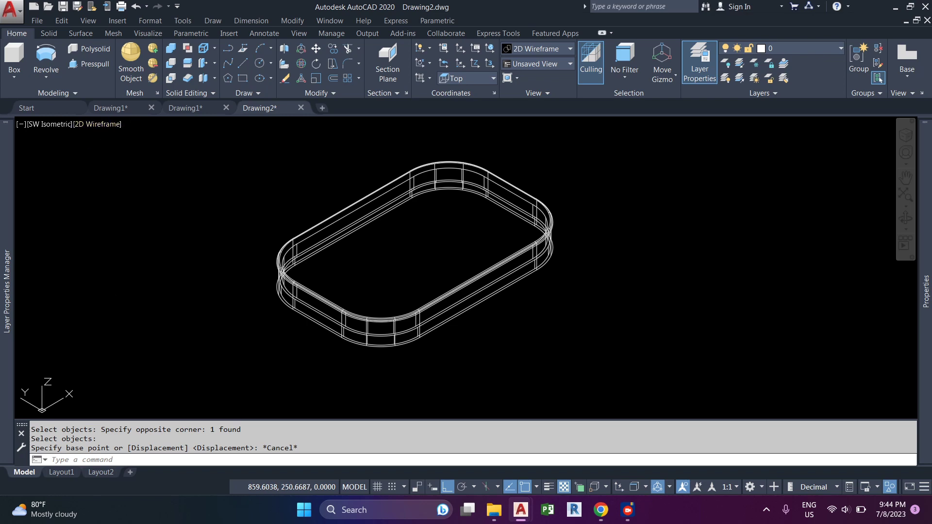
click(88, 124)
click(127, 192)
click(89, 124)
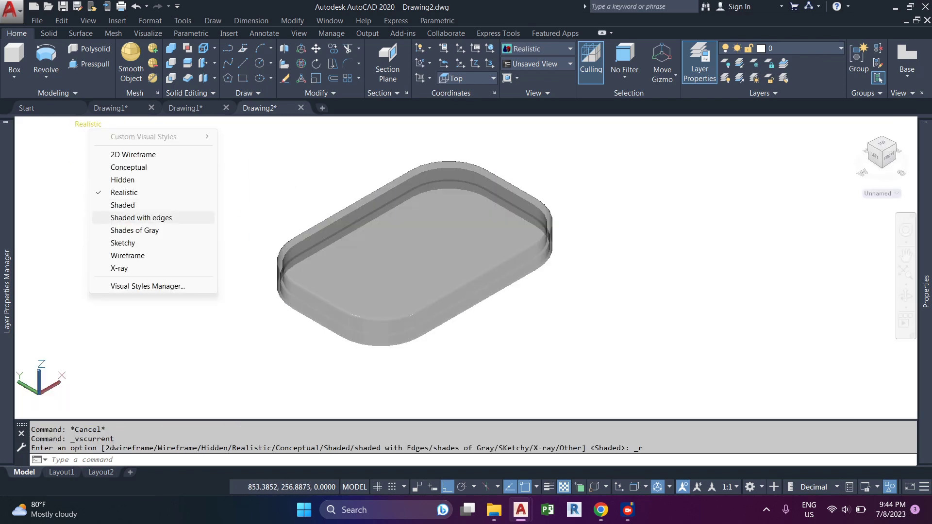
click(130, 231)
scroll(401, 312, up, 2)
click(99, 124)
click(127, 154)
- Move the lid to the container's base level in the Front view
click(47, 124)
click(68, 205)
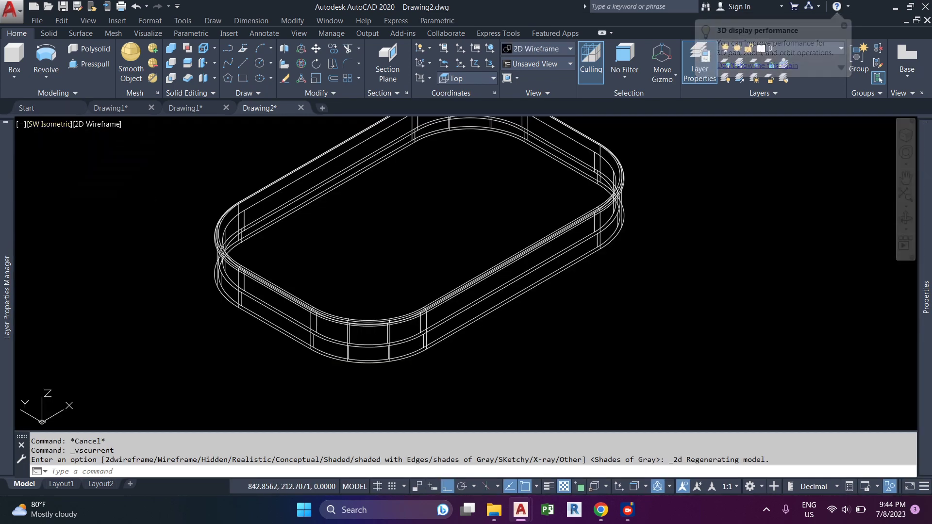
middle_drag(335, 291, 477, 238)
scroll(477, 238, down, 3)
text(mi)
drag(544, 262, 500, 209)
click(469, 200)
text(em)
drag(582, 175, 509, 134)
click(157, 196)
scroll(297, 325, down, 8)
click(287, 321)
key(Escape)
- Move the lid in the SW Isometric view to a spot in front of the container, beside the loose bars
click(37, 125)
click(73, 231)
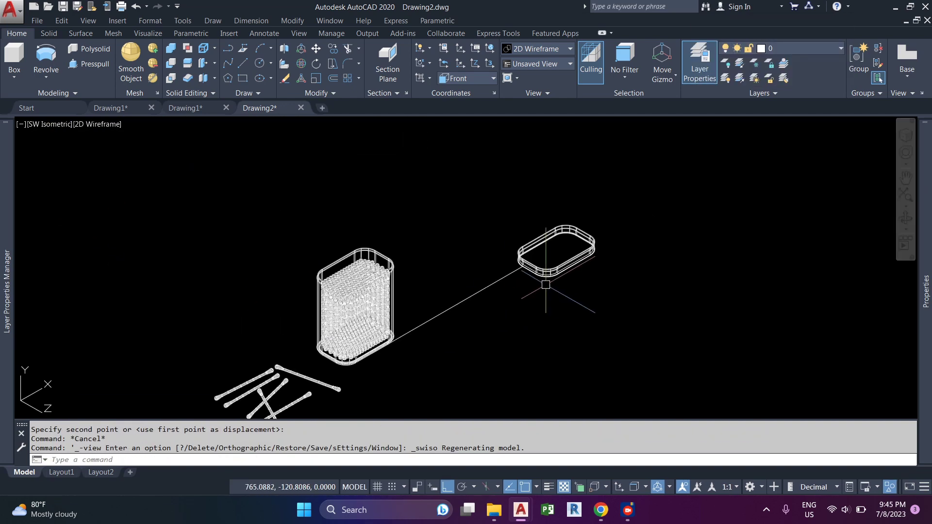
text(m)
key(Return)
scroll(558, 273, up, 6)
click(551, 266)
click(550, 266)
key(Return)
scroll(619, 245, up, 4)
scroll(628, 243, up, 5)
scroll(578, 260, down, 2)
click(576, 261)
scroll(574, 262, down, 4)
scroll(584, 250, down, 5)
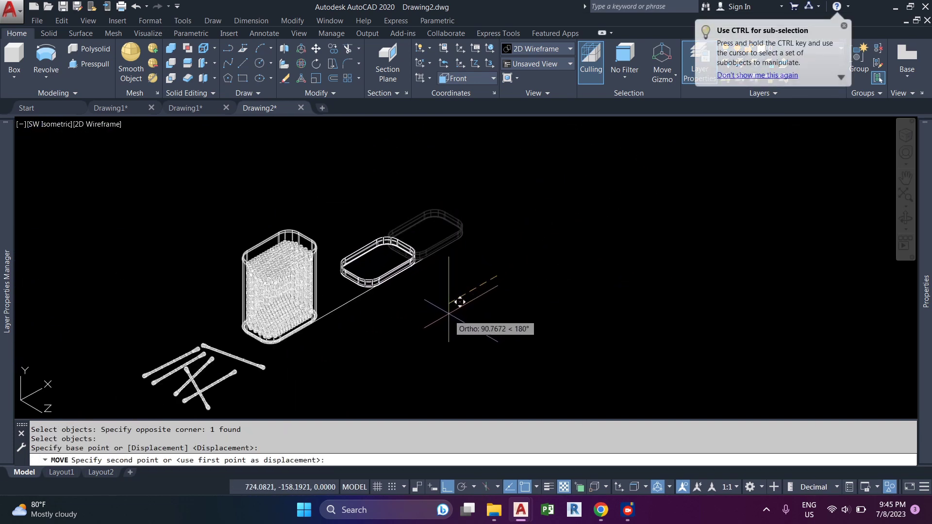
key(F8)
key(F8)
click(413, 317)
click(335, 380)
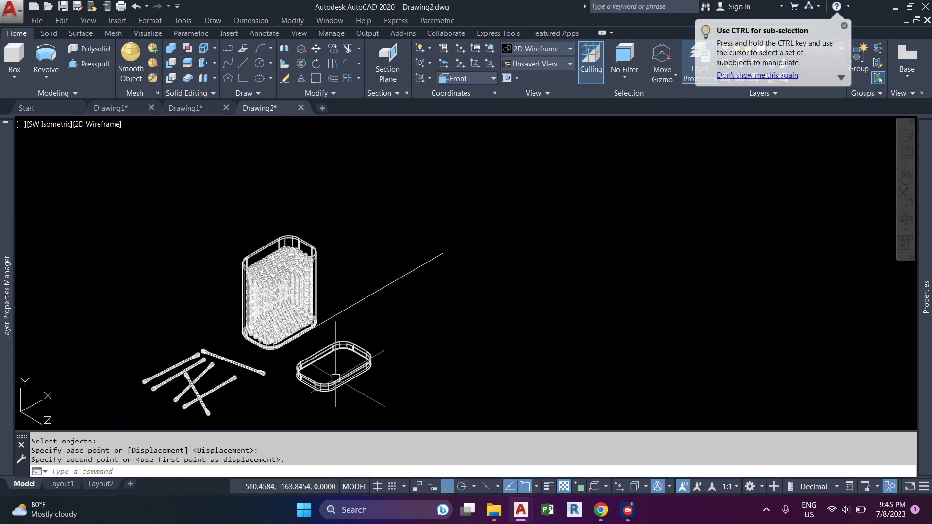
- Erase the long construction line running out from the container's base
key(Escape)
text(e)
key(Return)
scroll(349, 318, up, 4)
key(Escape)
middle_drag(339, 267, 388, 204)
- Rotate the lid clockwise in the Top view so it lies at a casual angle in front of the container
click(50, 125)
click(57, 154)
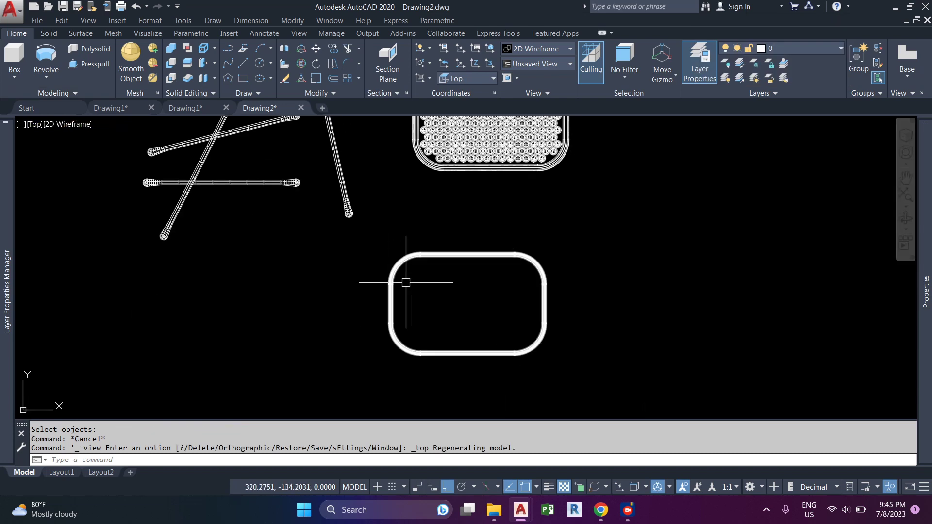
middle_drag(446, 281, 394, 281)
key(Escape)
key(Escape)
key(Escape)
text(ro)
key(Return)
click(420, 285)
click(384, 236)
key(Return)
click(408, 292)
key(F8)
click(513, 338)
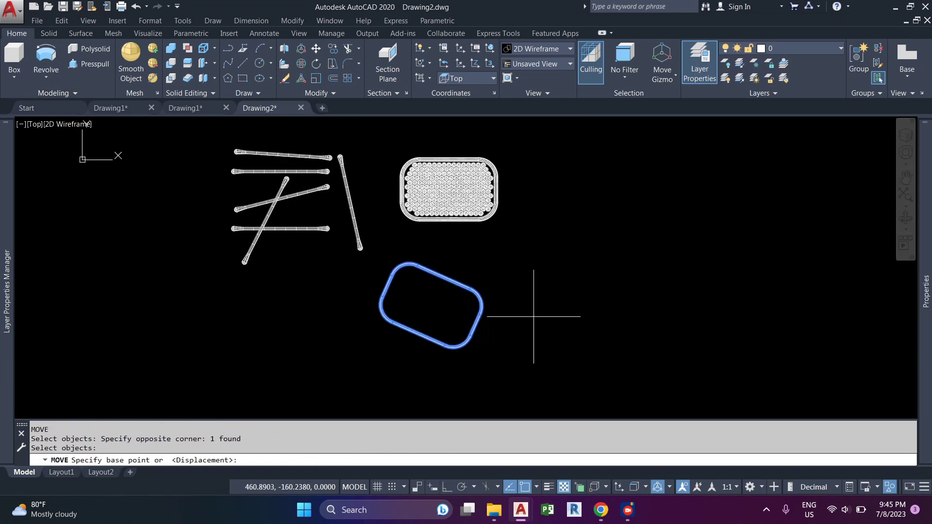
- Bring back the hidden floor and show the scene in SW Isometric with the Shaded visual style
click(35, 125)
click(74, 237)
middle_drag(242, 296, 205, 284)
click(183, 21)
mouse_move(272, 144)
click(387, 144)
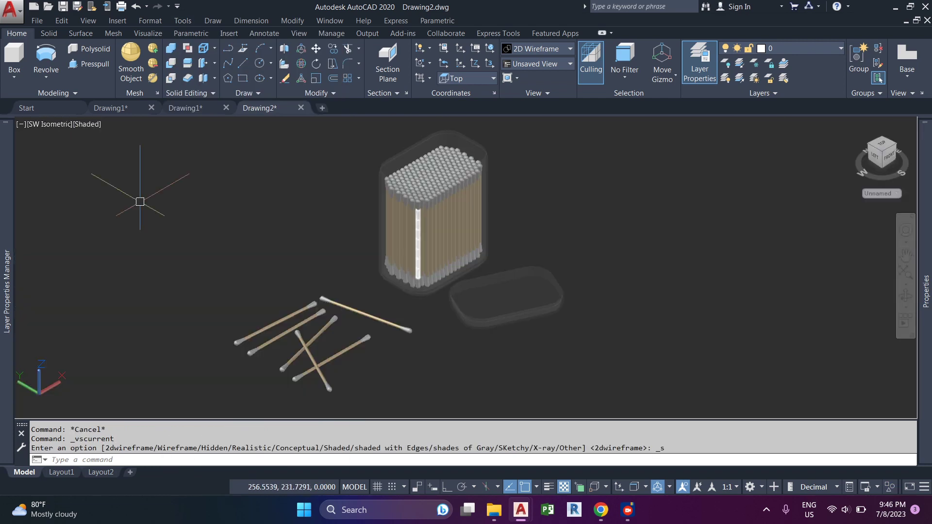
- Orbit slightly and zoom to a window that frames the container, lid and loose bars for the render
mouse_move(140, 202)
shift+middle_down()
mouse_move(427, 216)
mouse_move(378, 245)
shift+middle_up()
text(z)
key(Return)
click(235, 139)
click(565, 384)
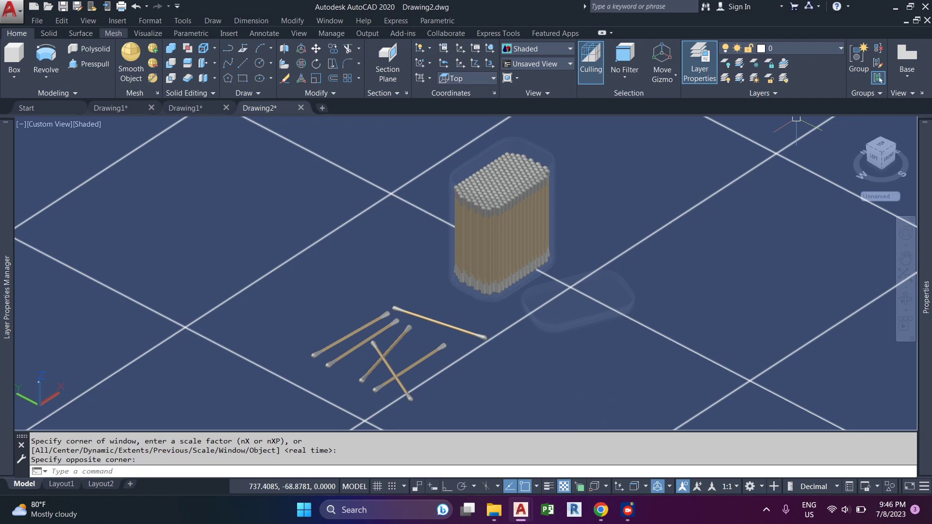
- Turn on full shadows and render the framed scene in a render window with the High preset
click(148, 33)
click(469, 74)
click(490, 145)
click(843, 25)
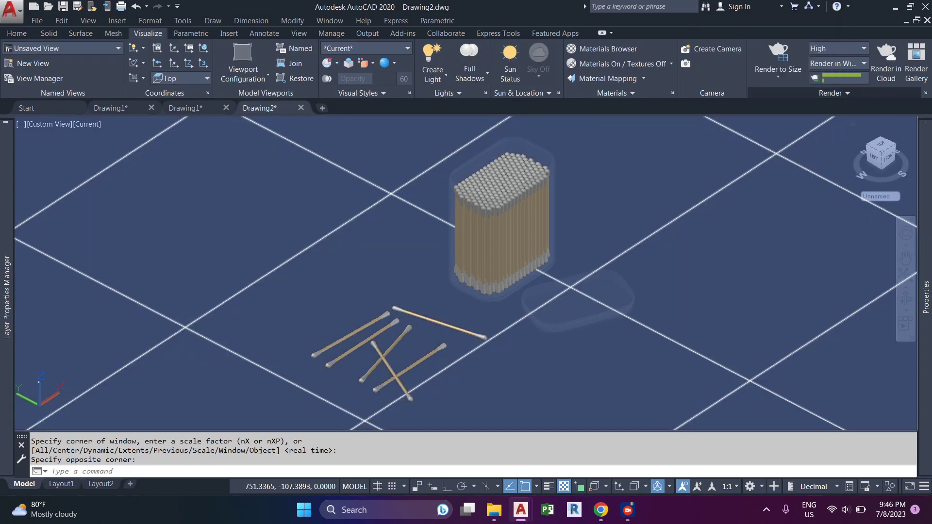
click(925, 93)
click(778, 53)
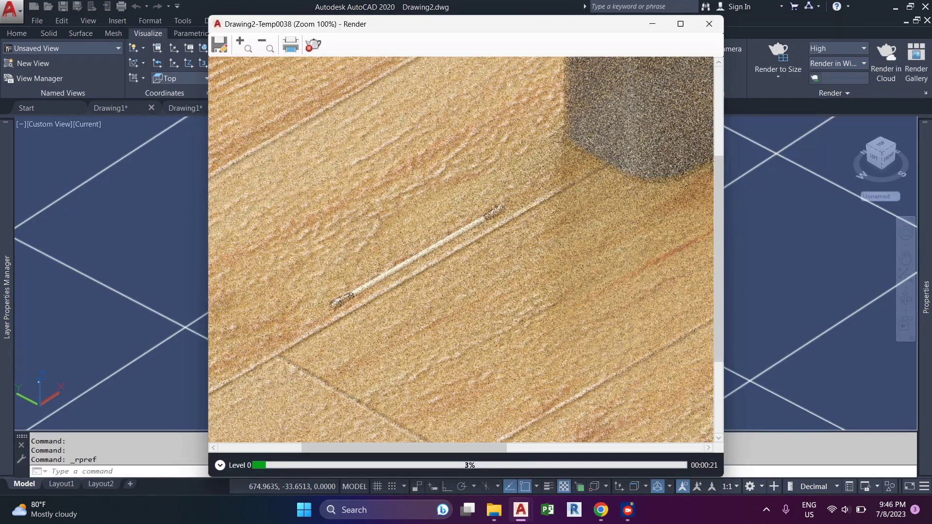
- Inspect the container, lid and loose bars in the render while it is being computed
scroll(488, 265, up, 2)
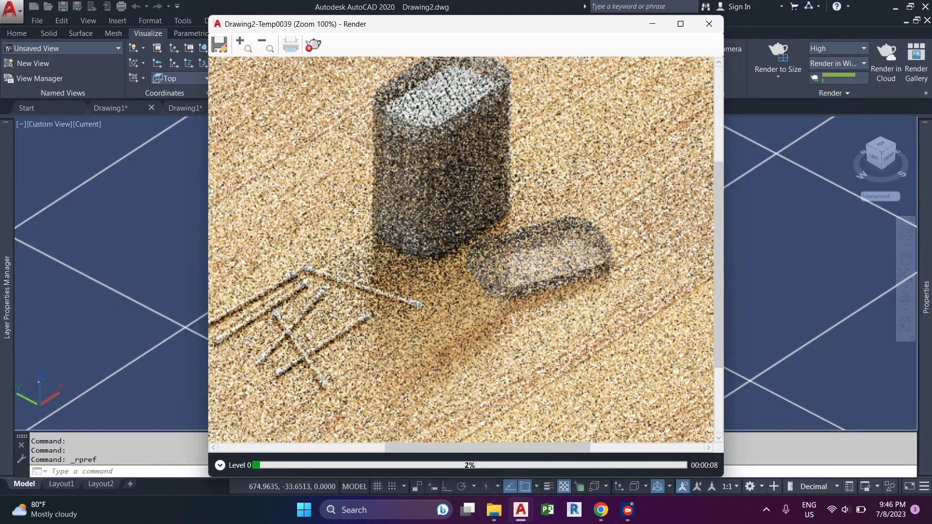
scroll(461, 250, down, 2)
scroll(461, 250, up, 2)
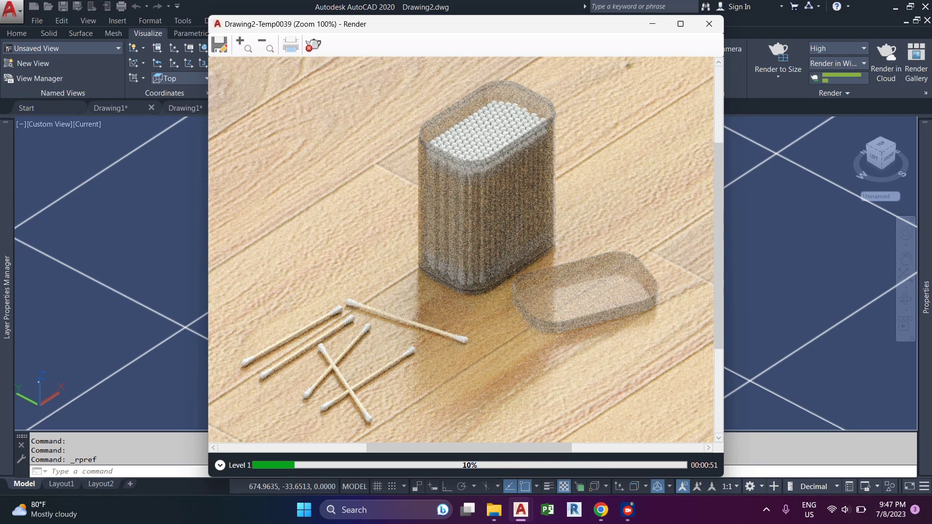
scroll(502, 119, up, 1)
scroll(466, 250, down, 1)
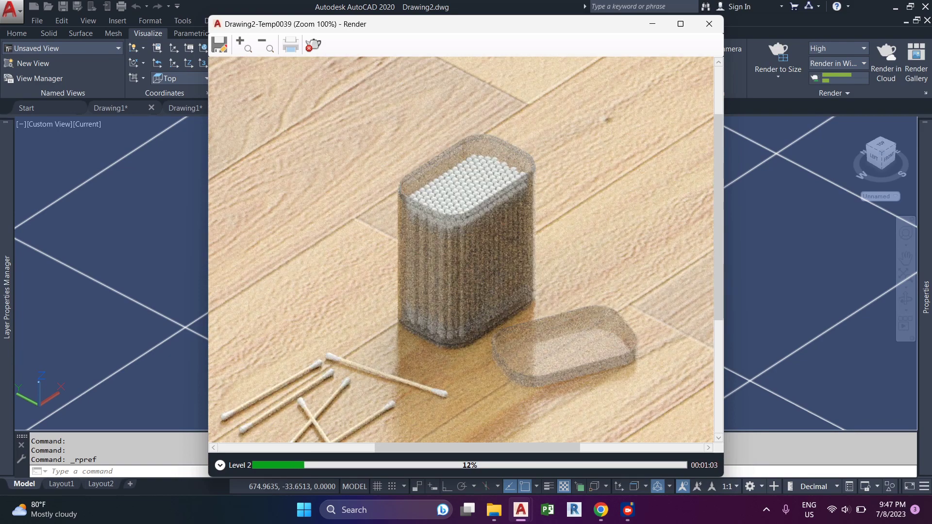
drag(466, 243, 497, 189)
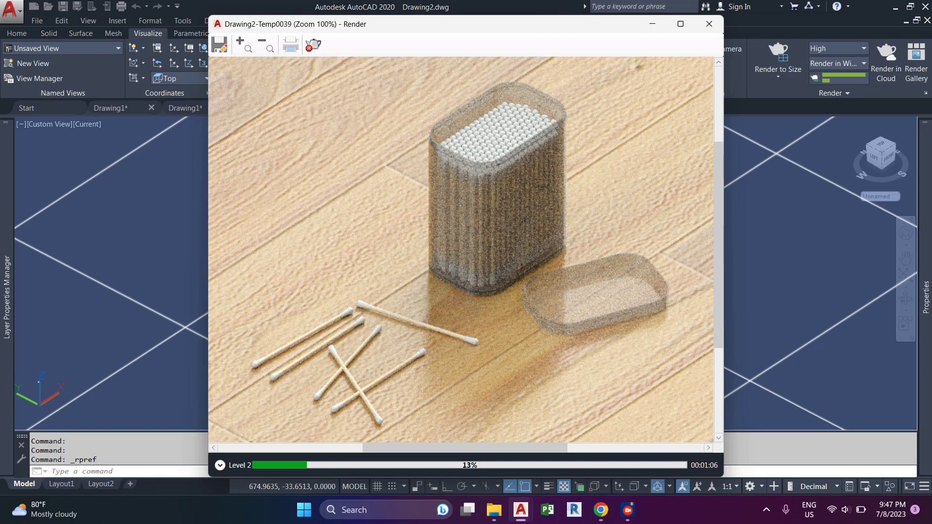
drag(486, 242, 461, 245)
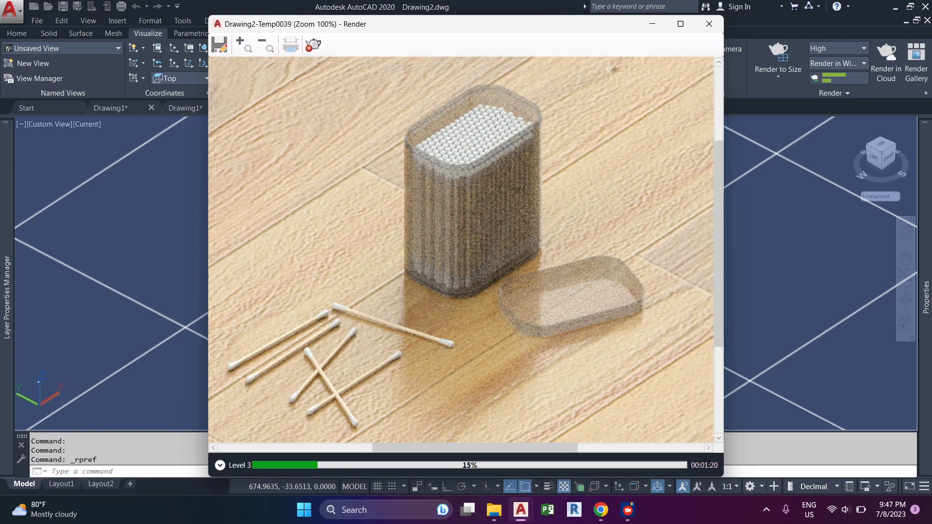